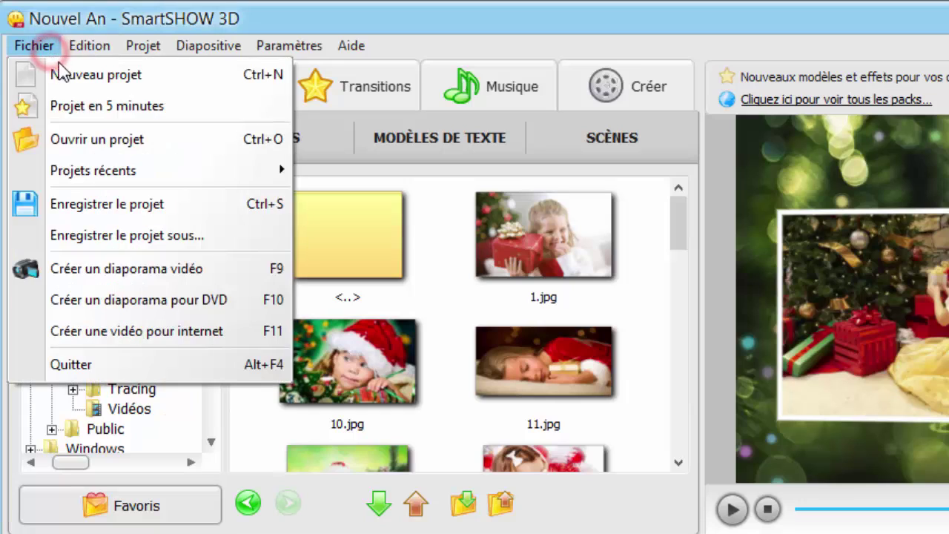
Create a new project and open the hiver folder in the photo browser.
{"action": "left_click", "coordinate": [172, 87]}
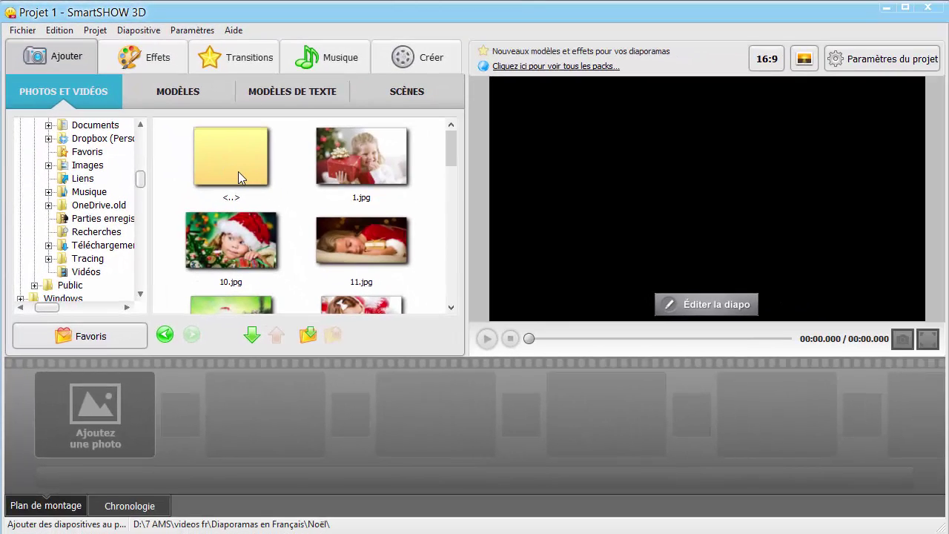
{"action": "double_click", "coordinate": [238, 171]}
{"action": "double_click", "coordinate": [231, 237]}
Add 2.jpg, hiver (1).jpg, hiver (6).jpg and surf de neige (2), (10) and (7) to the storyboard, placing surf de neige (7) third.
{"action": "left_click_drag", "start_coordinate": [450, 153], "coordinate": [449, 210]}
{"action": "left_click_drag", "start_coordinate": [362, 184], "coordinate": [95, 411]}
{"action": "left_click_drag", "start_coordinate": [252, 275], "coordinate": [274, 416]}
{"action": "left_click_drag", "start_coordinate": [448, 223], "coordinate": [449, 260]}
{"action": "left_click_drag", "start_coordinate": [389, 189], "coordinate": [449, 404]}
{"action": "left_click_drag", "start_coordinate": [362, 258], "coordinate": [604, 412]}
{"action": "left_click_drag", "start_coordinate": [450, 247], "coordinate": [451, 282]}
{"action": "left_click_drag", "start_coordinate": [371, 267], "coordinate": [712, 408]}
{"action": "left_click_drag", "start_coordinate": [230, 264], "coordinate": [300, 386]}
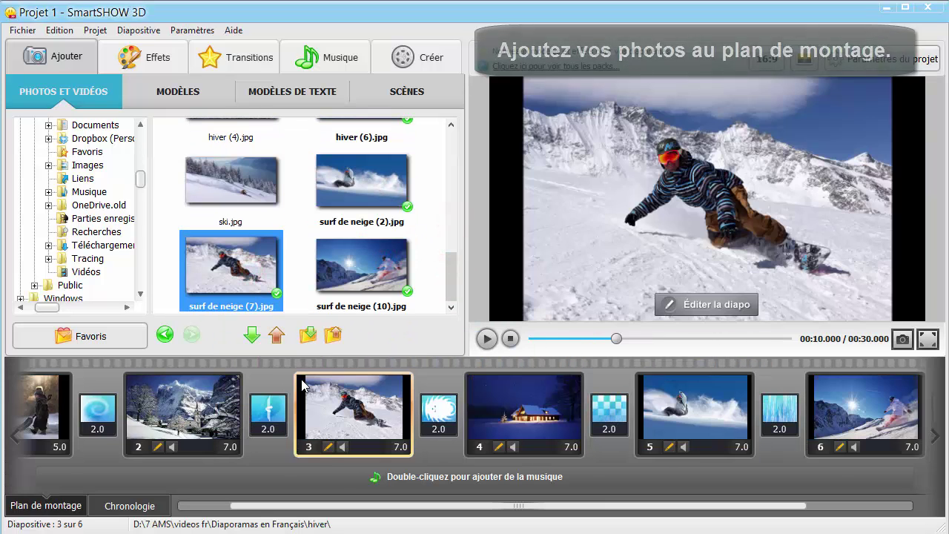
Reorder the storyboard, moving surf de neige (7) to first, the boy-and-cat photo to fifth and surf de neige (2) to third.
{"action": "left_click_drag", "start_coordinate": [297, 507], "coordinate": [284, 507]}
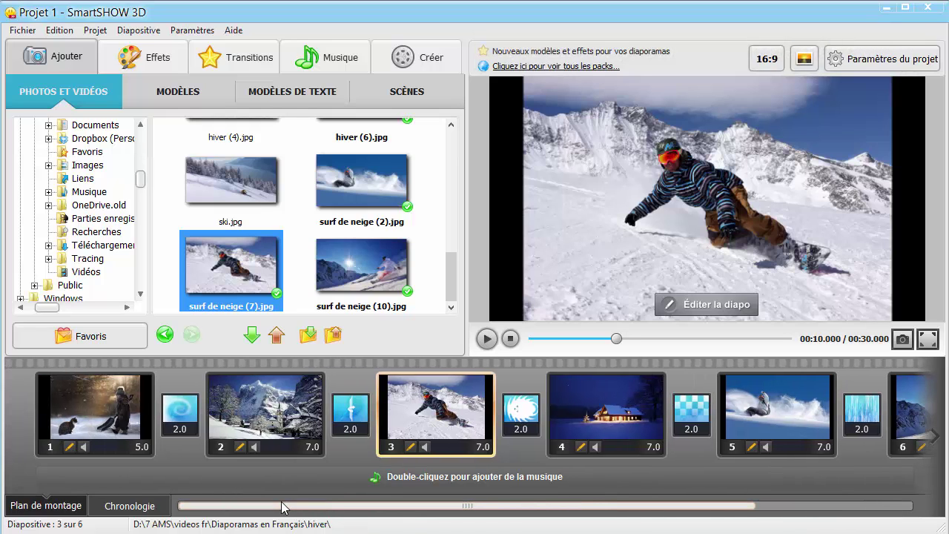
{"action": "left_click_drag", "start_coordinate": [436, 412], "coordinate": [200, 410]}
{"action": "left_click_drag", "start_coordinate": [97, 410], "coordinate": [771, 408]}
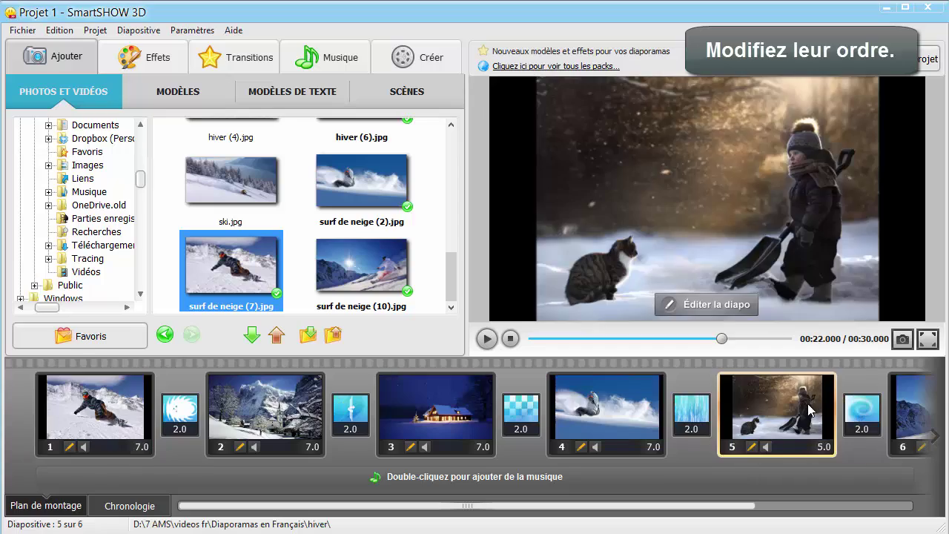
{"action": "left_click_drag", "start_coordinate": [608, 412], "coordinate": [398, 410]}
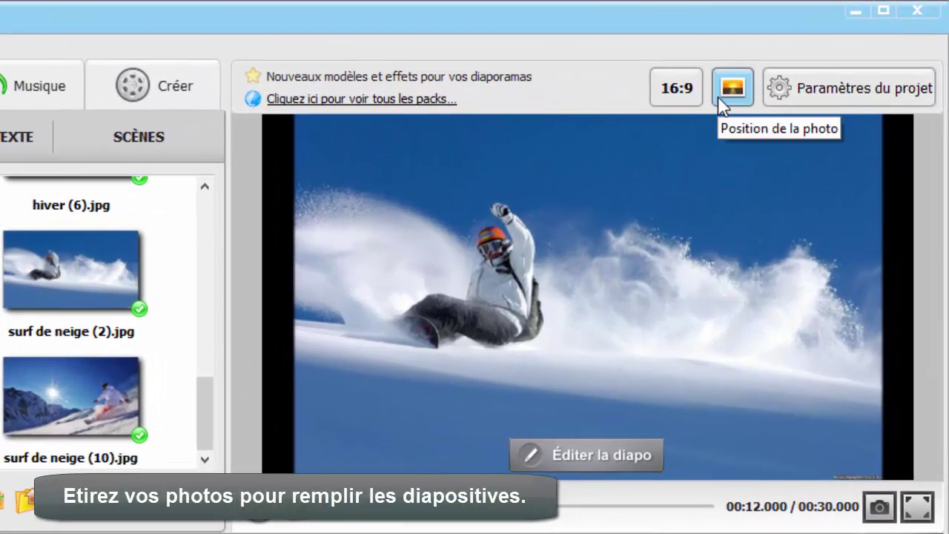
Set the slide photos to fill the frame (Remplir le cadre).
{"action": "left_click", "coordinate": [718, 96]}
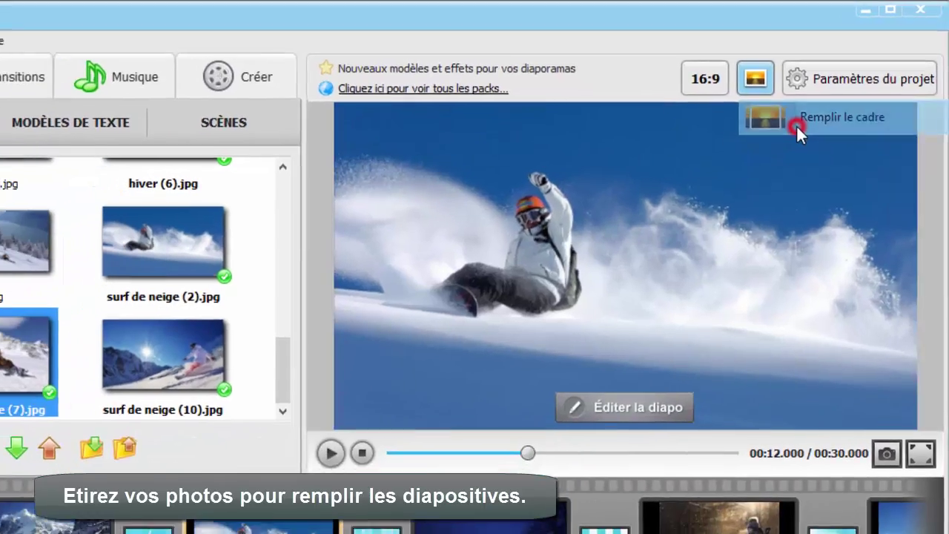
{"action": "left_click", "coordinate": [779, 142]}
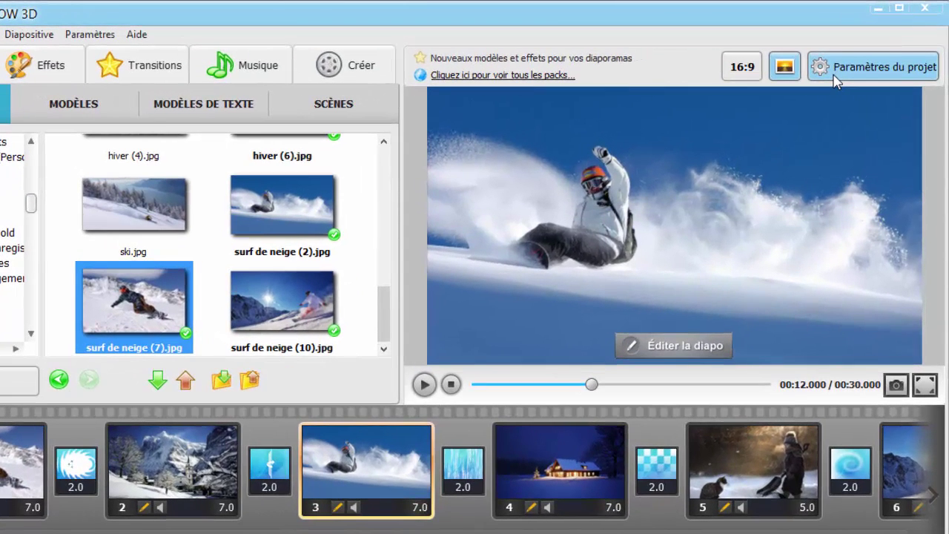
Set the project's slide duration to 8.50 s and transition duration to 1.50 s, applying both to all slides.
{"action": "left_click", "coordinate": [836, 82]}
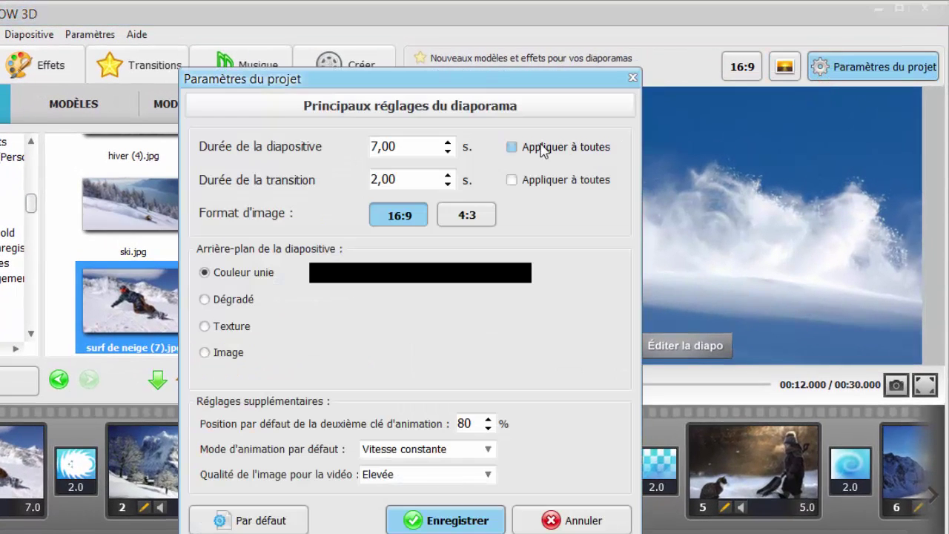
{"action": "left_click", "coordinate": [448, 143]}
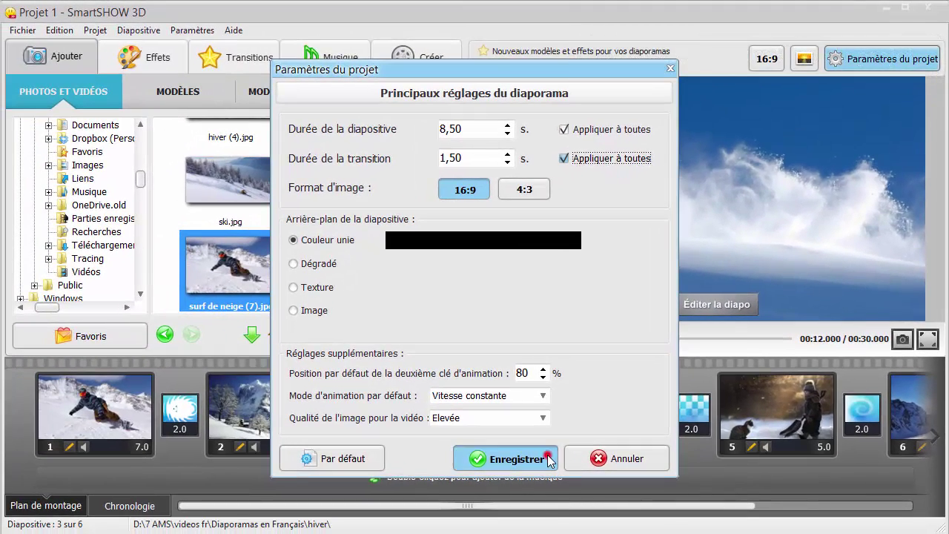
{"action": "left_click", "coordinate": [549, 459]}
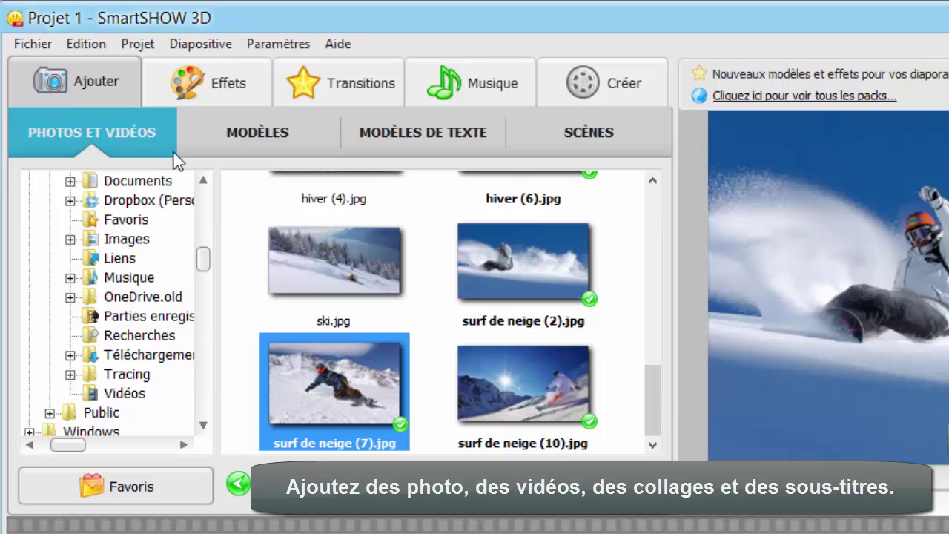
Preview the black collage template with four corner photos around a tilted centre photo and add it to the slideshow.
{"action": "left_click", "coordinate": [303, 148]}
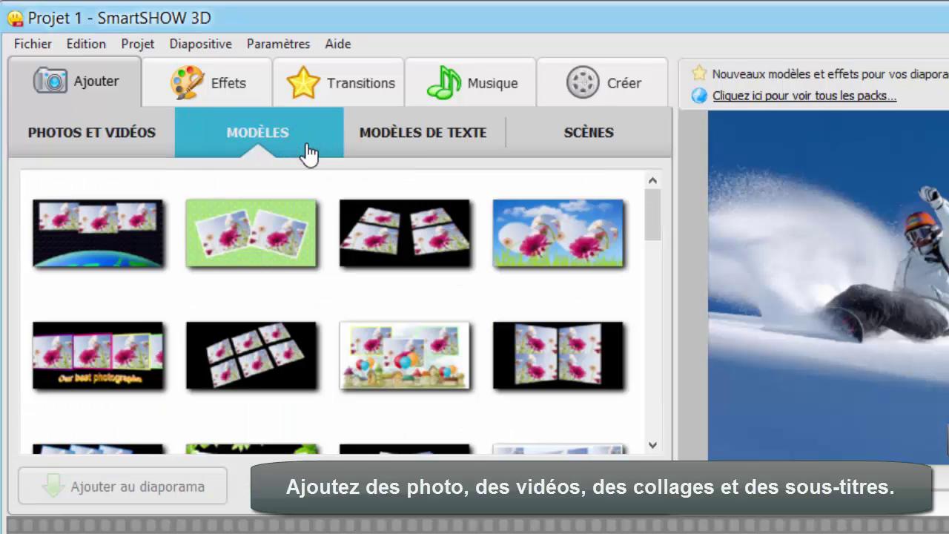
{"action": "left_click_drag", "start_coordinate": [653, 210], "coordinate": [659, 403]}
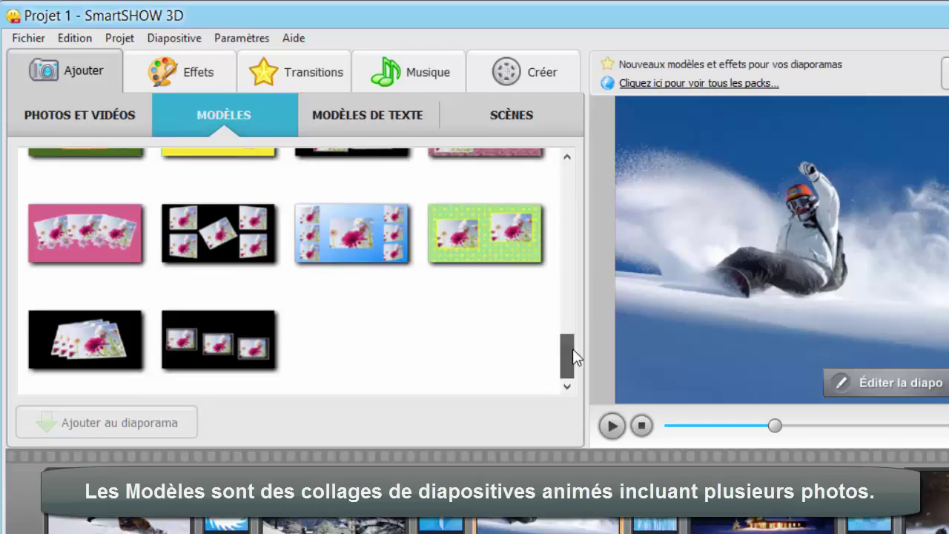
{"action": "left_click_drag", "start_coordinate": [572, 348], "coordinate": [582, 346]}
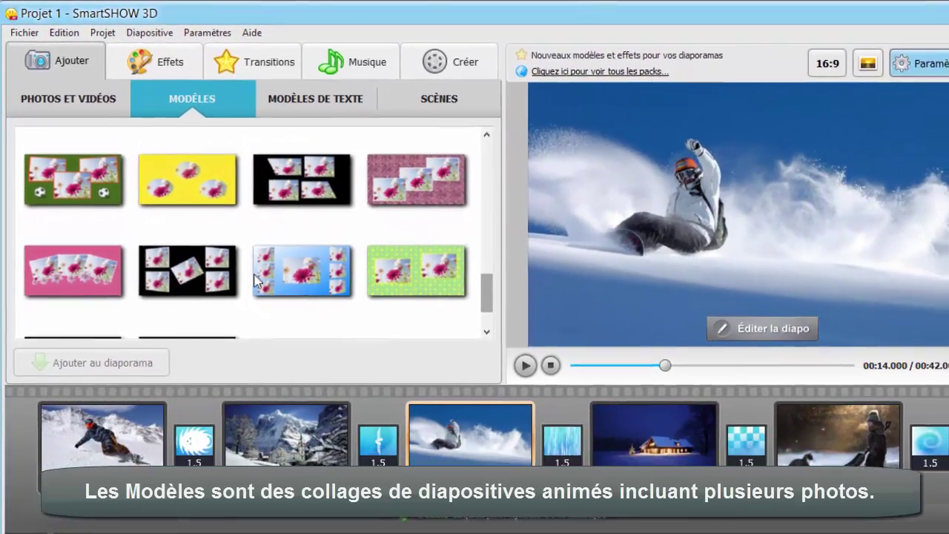
{"action": "left_click", "coordinate": [236, 324]}
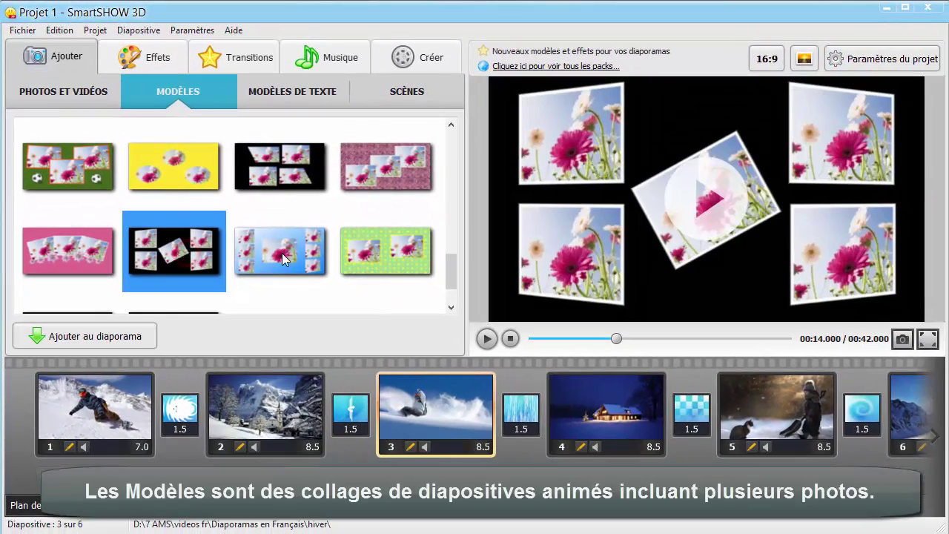
{"action": "left_click", "coordinate": [694, 212]}
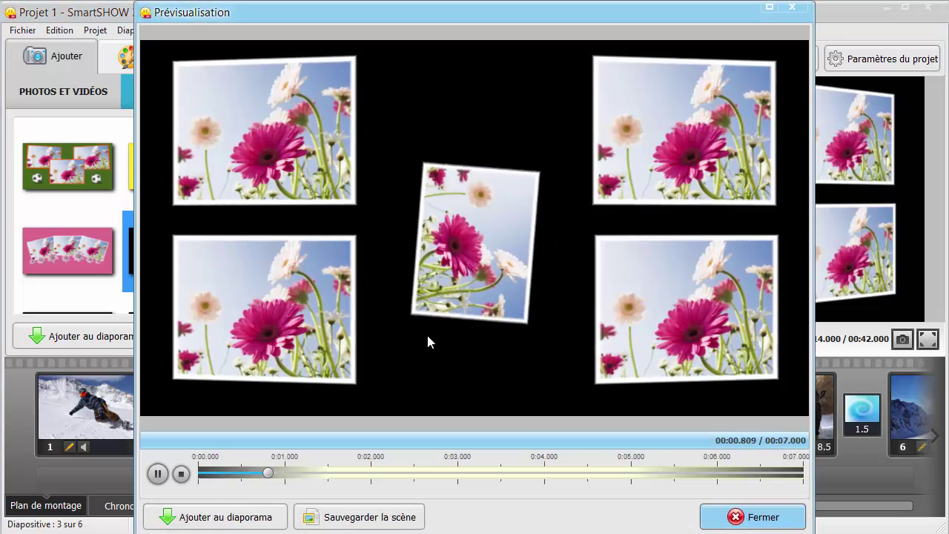
{"action": "left_click", "coordinate": [281, 523]}
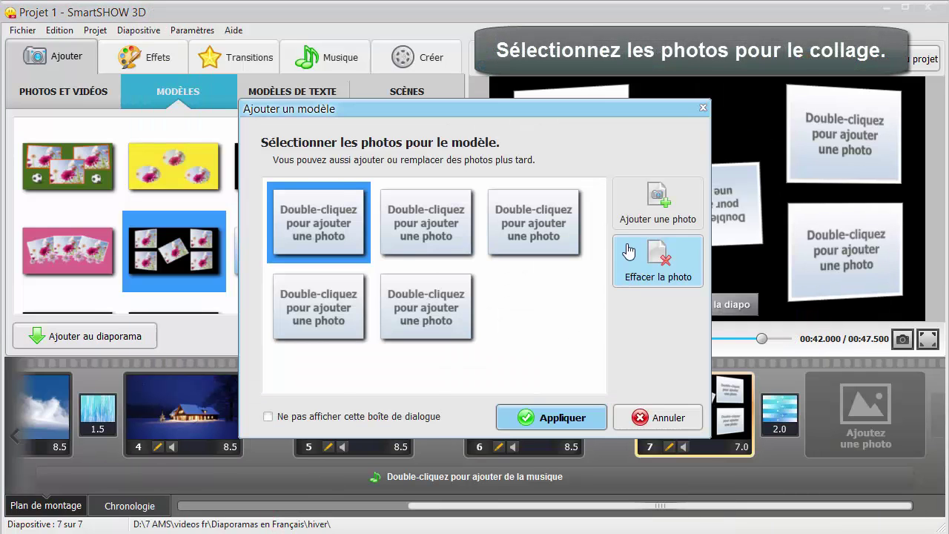
Fill the collage template with photos 0 (1).jpeg, 0 (1).jpg, 0 (2).jpg, 0 (3).jpg and 0 (4).jpg.
{"action": "left_click", "coordinate": [630, 220]}
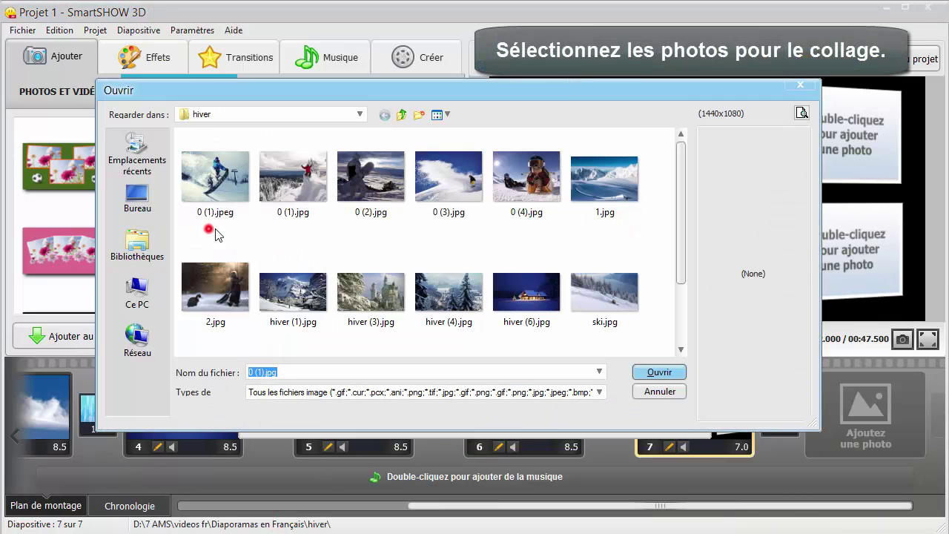
{"action": "left_click_drag", "start_coordinate": [215, 235], "coordinate": [526, 172]}
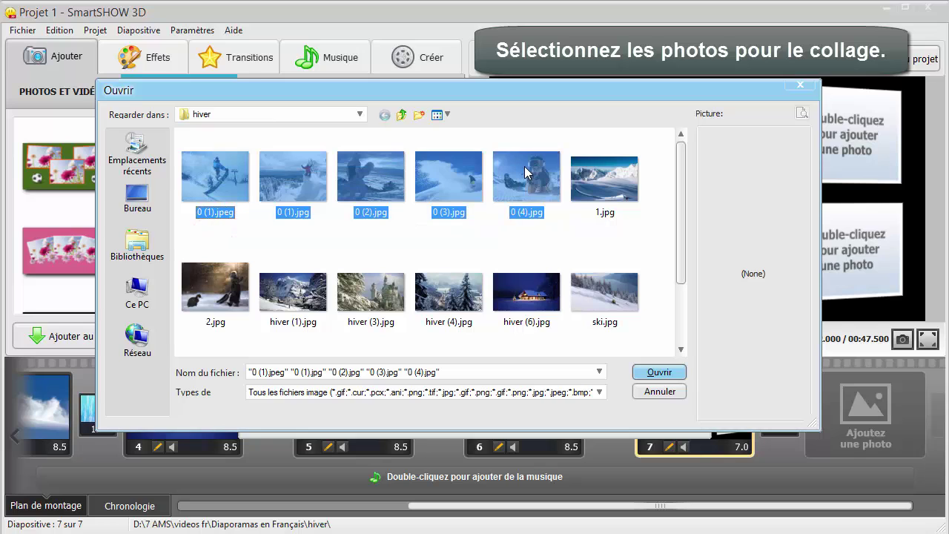
{"action": "left_click", "coordinate": [641, 374]}
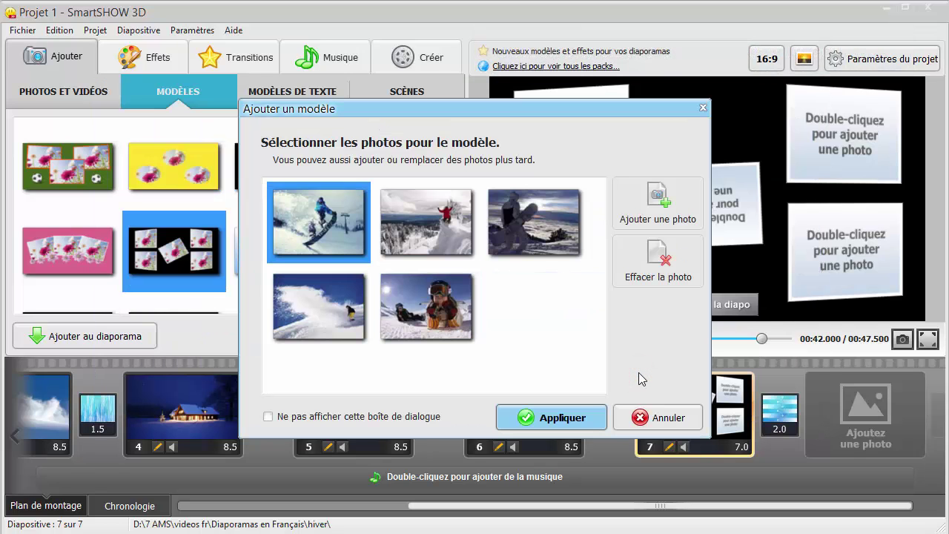
{"action": "left_click", "coordinate": [585, 415]}
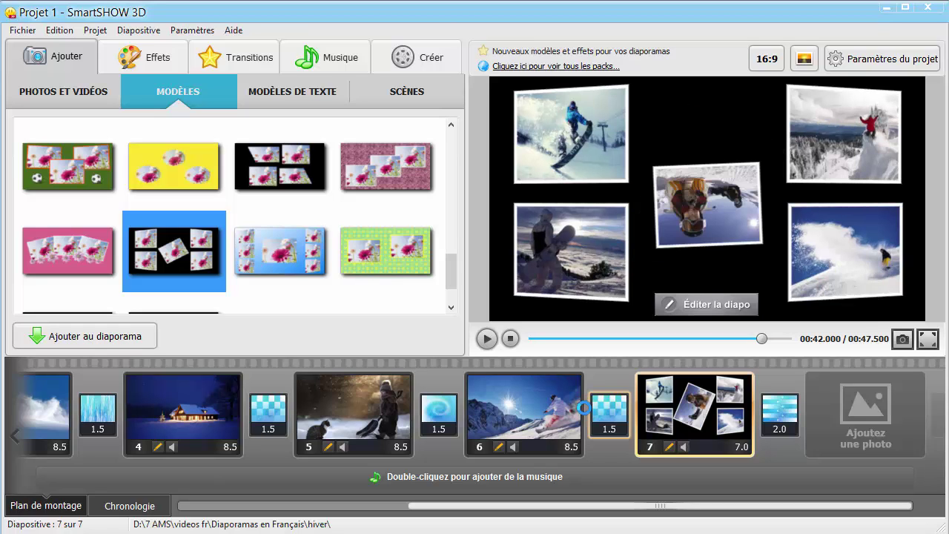
Play the collage slide's animation in the preview, then return to slide 6 in the storyboard.
{"action": "left_click", "coordinate": [485, 339]}
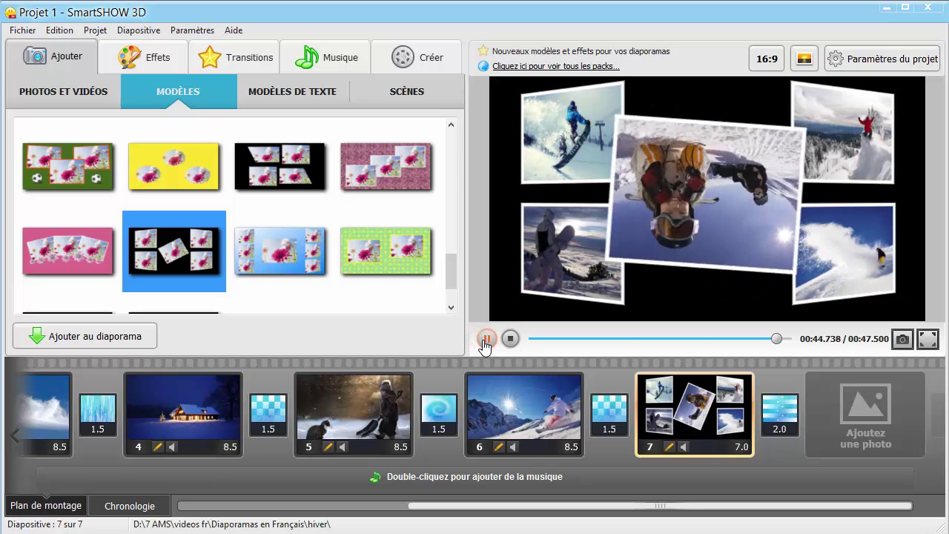
{"action": "left_click", "coordinate": [484, 342]}
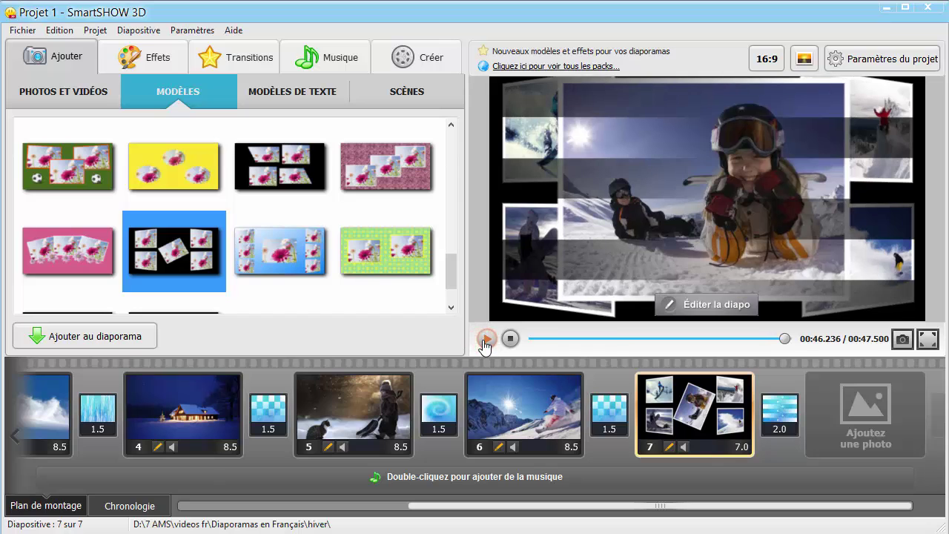
{"action": "left_click", "coordinate": [492, 399]}
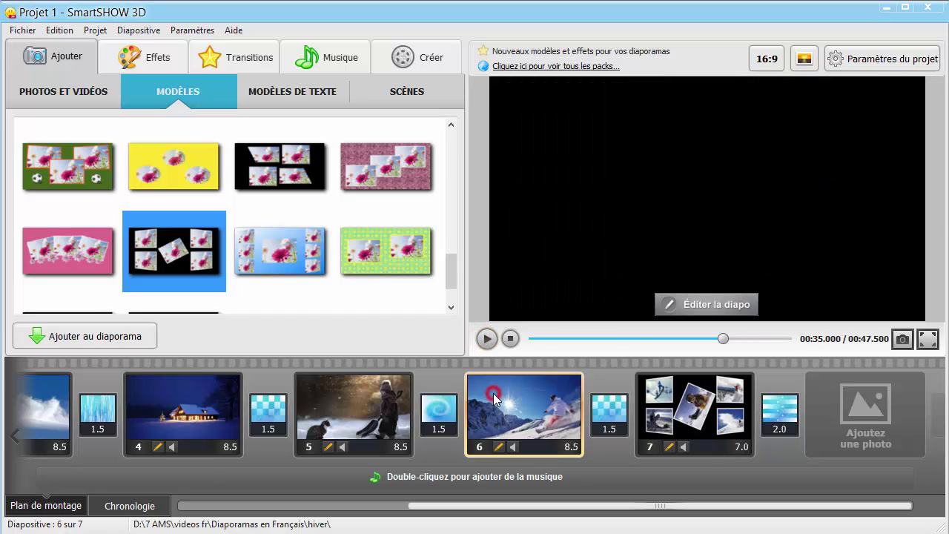
{"action": "left_click_drag", "start_coordinate": [467, 505], "coordinate": [362, 509]}
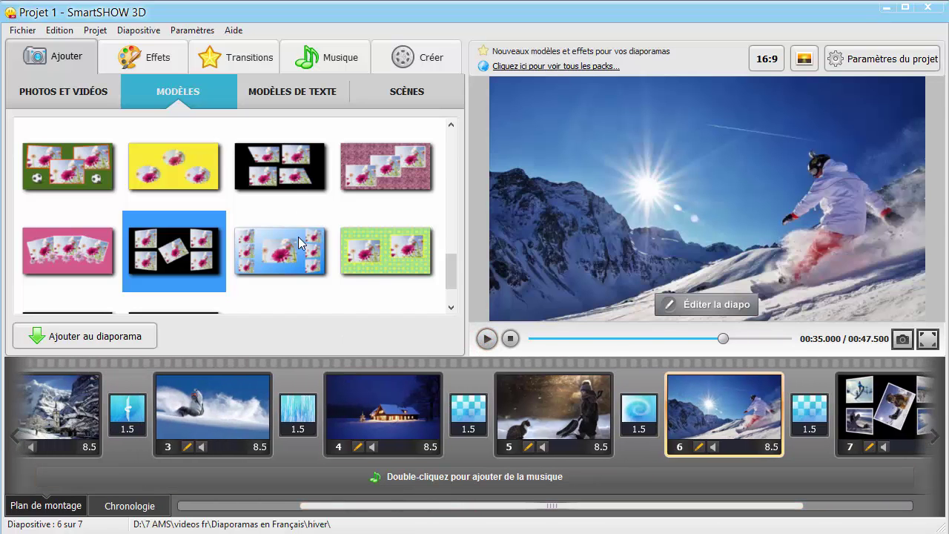
Add the black text template with coloured stars and a blue title to the slideshow and place it at the beginning.
{"action": "left_click", "coordinate": [288, 104]}
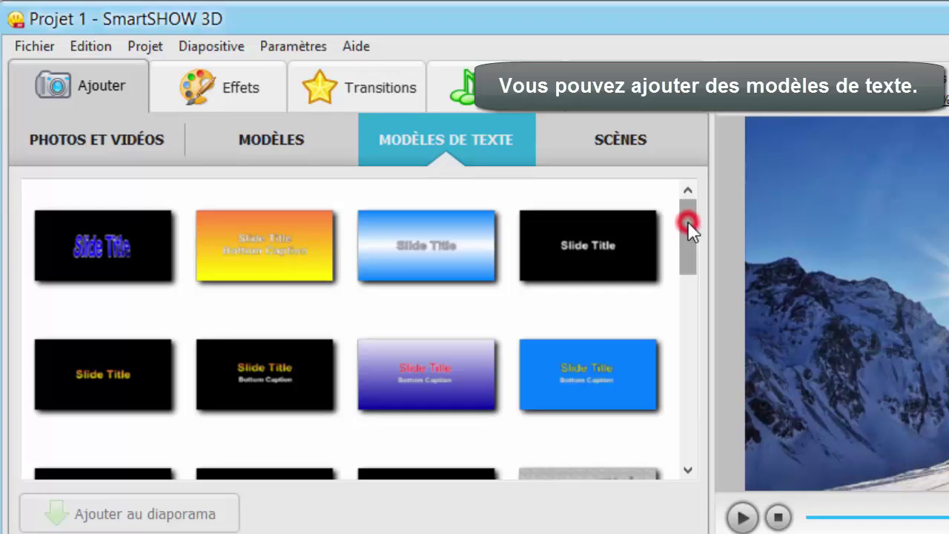
{"action": "left_click_drag", "start_coordinate": [688, 223], "coordinate": [692, 428]}
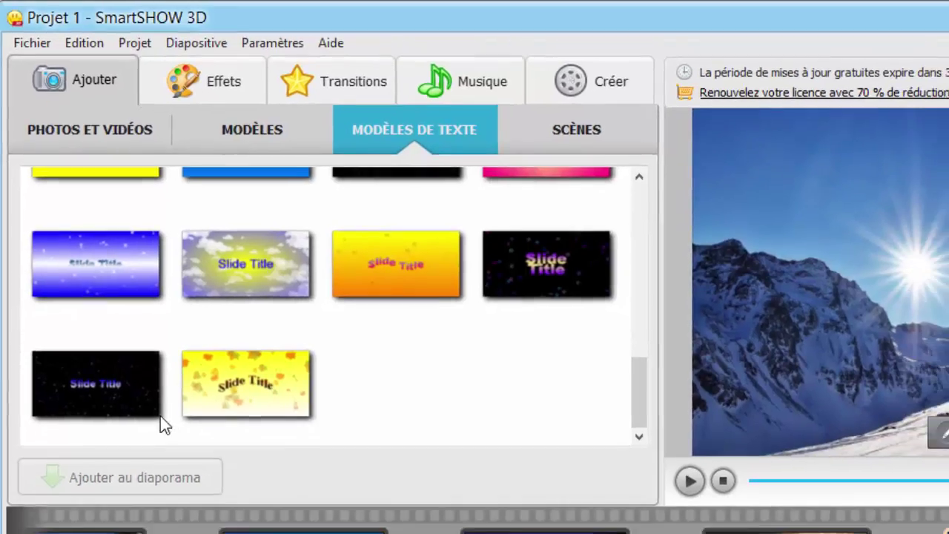
{"action": "left_click", "coordinate": [165, 445]}
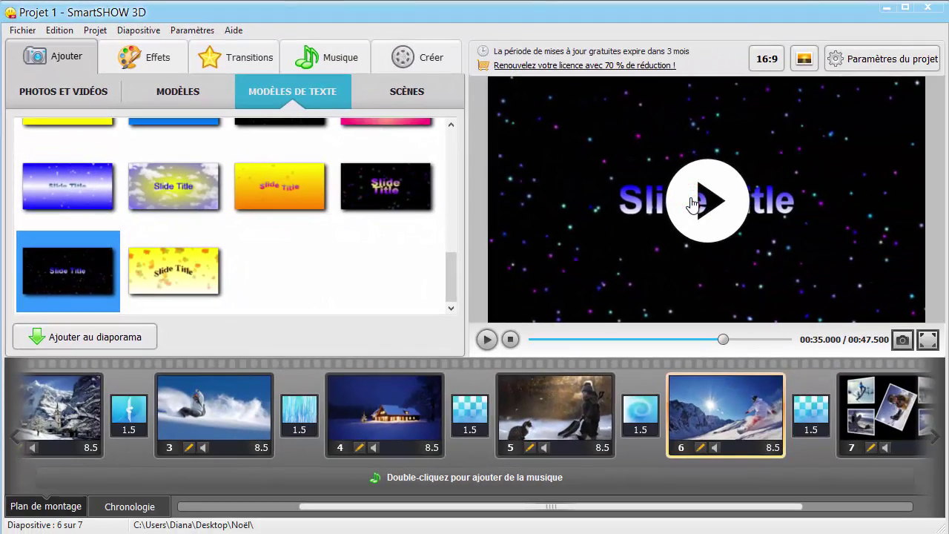
{"action": "left_click", "coordinate": [691, 204]}
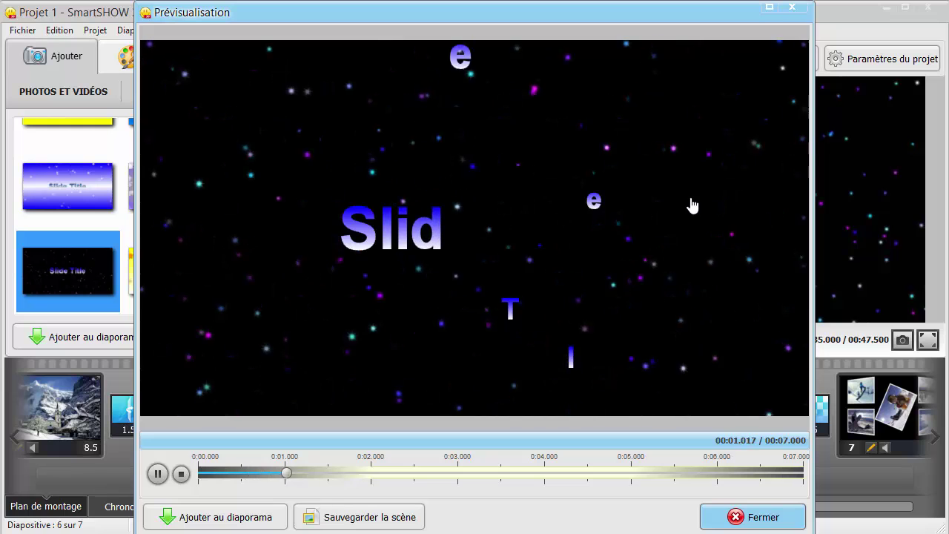
{"action": "left_click", "coordinate": [277, 525]}
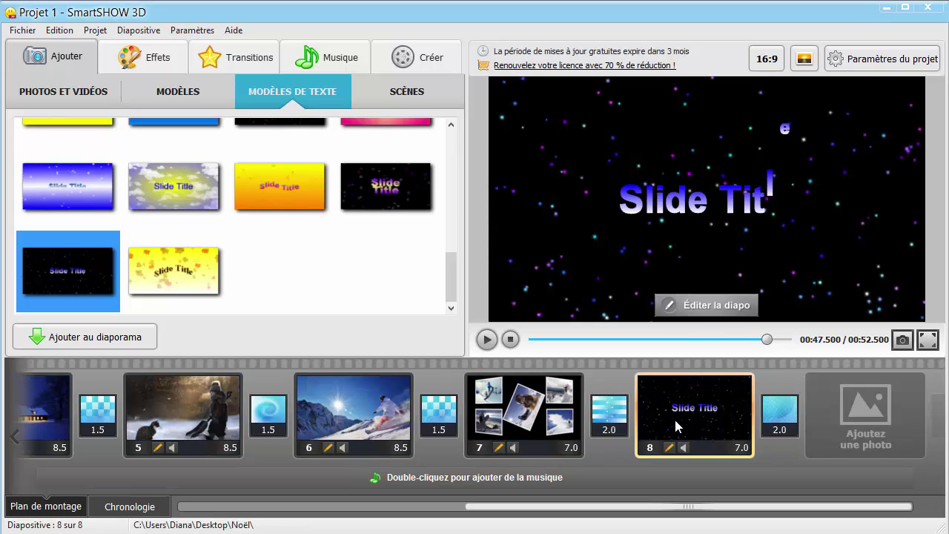
{"action": "right_click", "coordinate": [681, 419]}
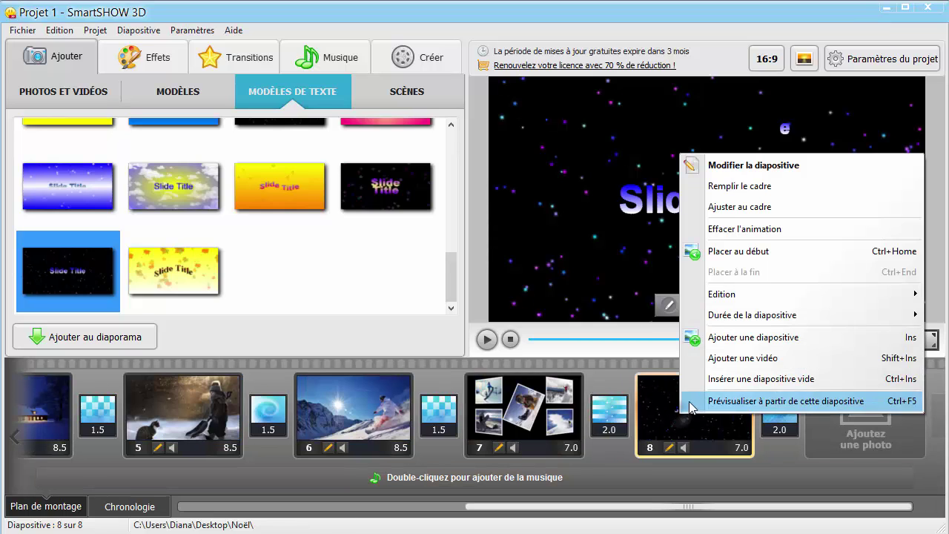
{"action": "left_click", "coordinate": [779, 252]}
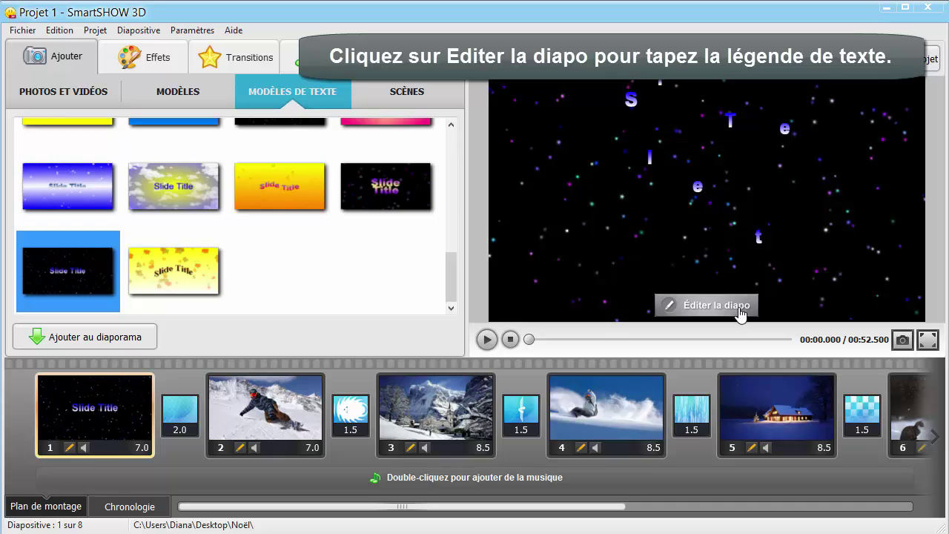
Open the title slide for editing and replace the default title text with "Nos Vacances".
{"action": "left_click", "coordinate": [737, 317]}
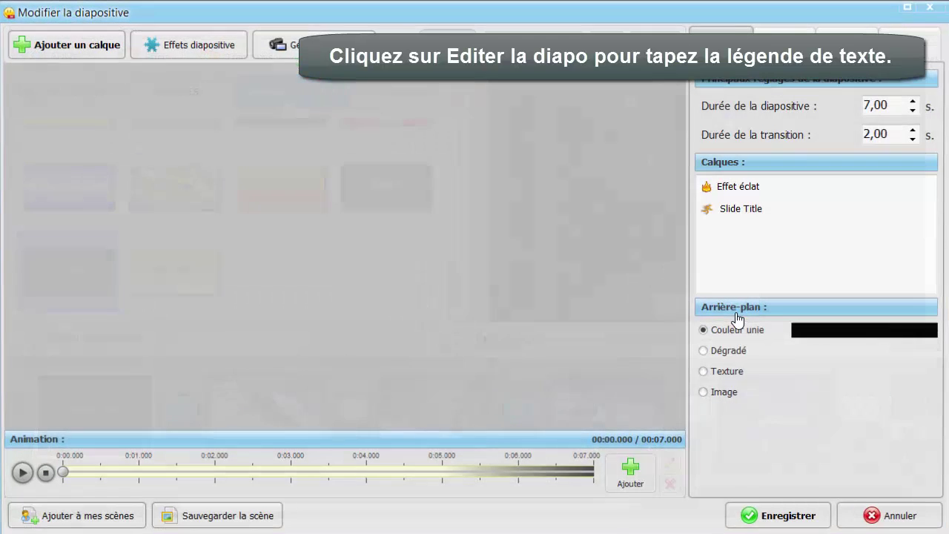
{"action": "left_click", "coordinate": [742, 210]}
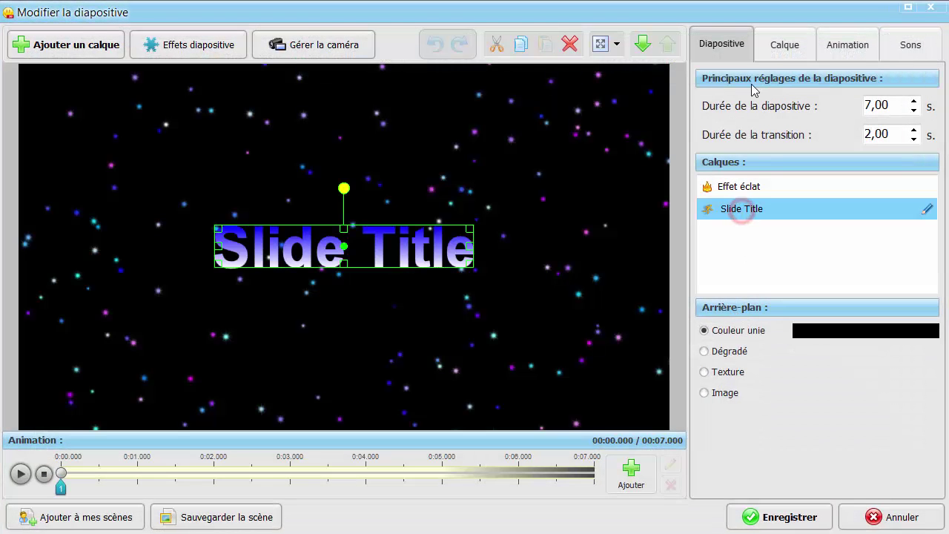
{"action": "left_click", "coordinate": [774, 44]}
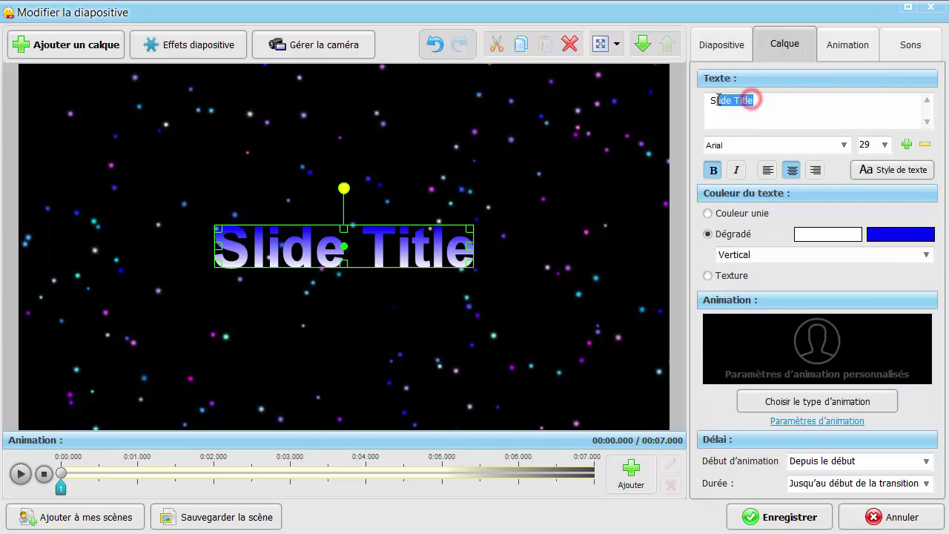
{"action": "type", "text": "Nos"}
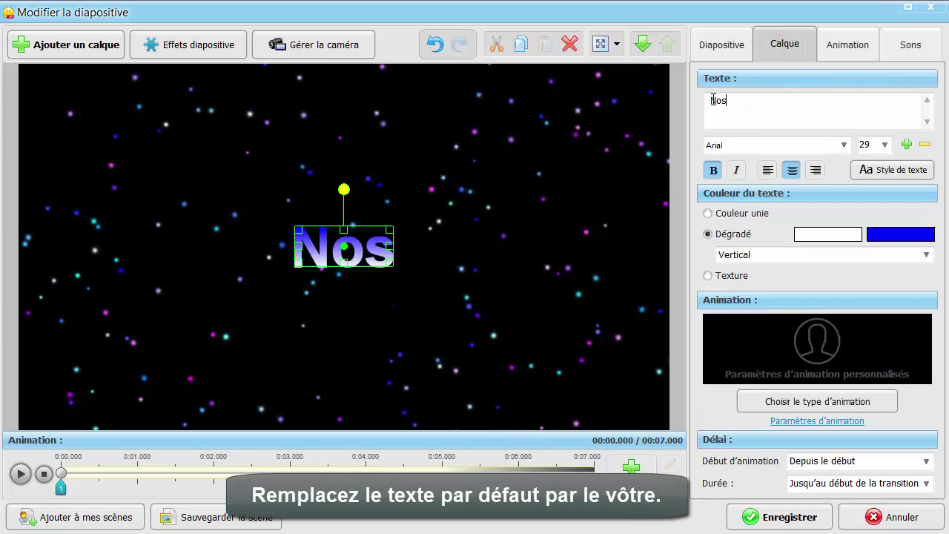
{"action": "type", "text": " Vacances"}
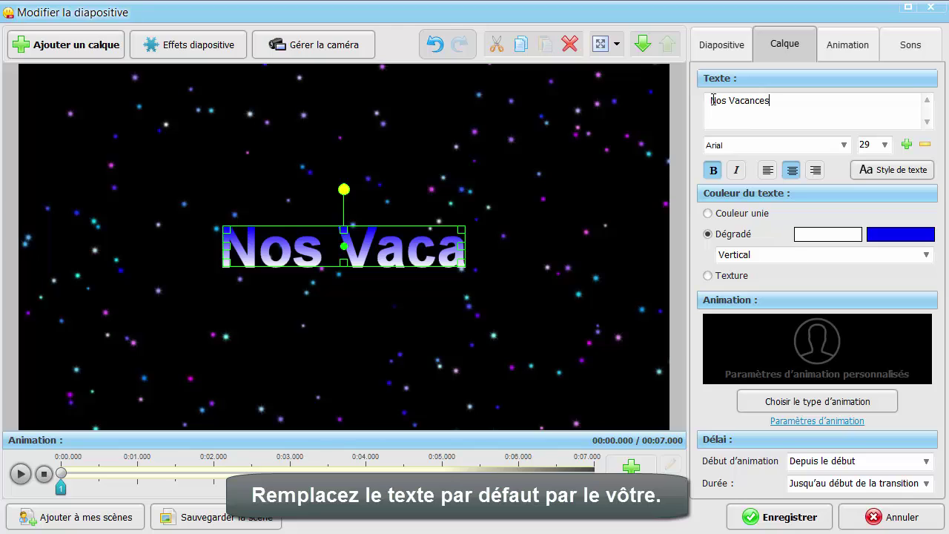
Set the title's font to Brush Script Std and preview the slide's animation.
{"action": "left_click", "coordinate": [843, 145]}
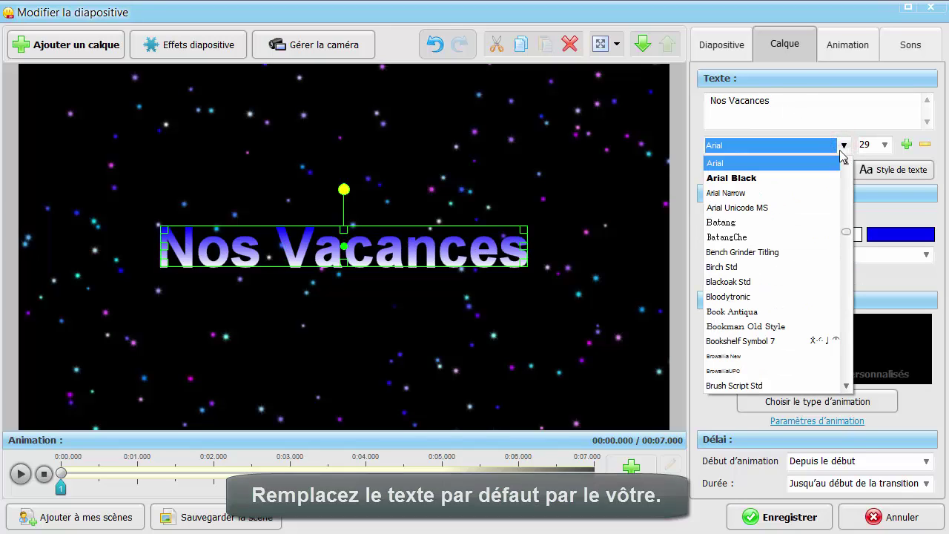
{"action": "left_click", "coordinate": [799, 386]}
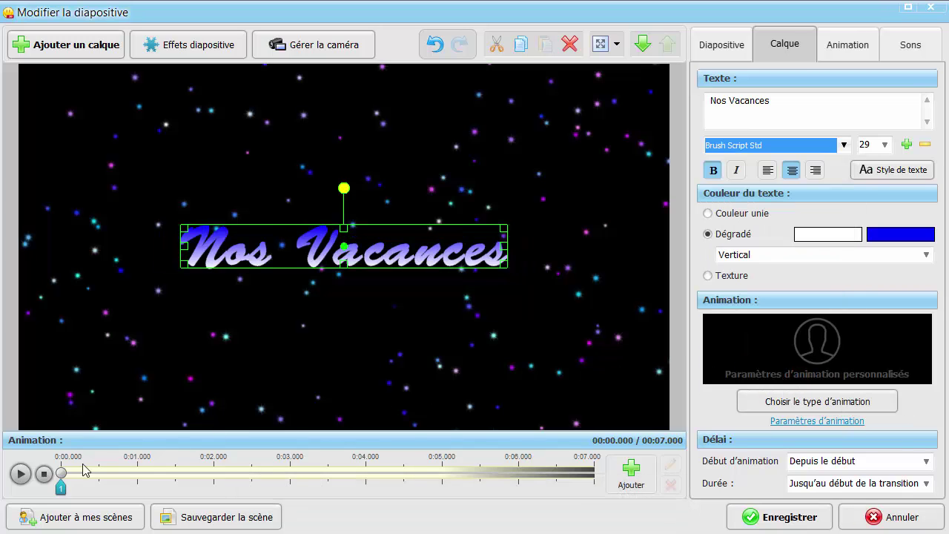
{"action": "left_click", "coordinate": [22, 480]}
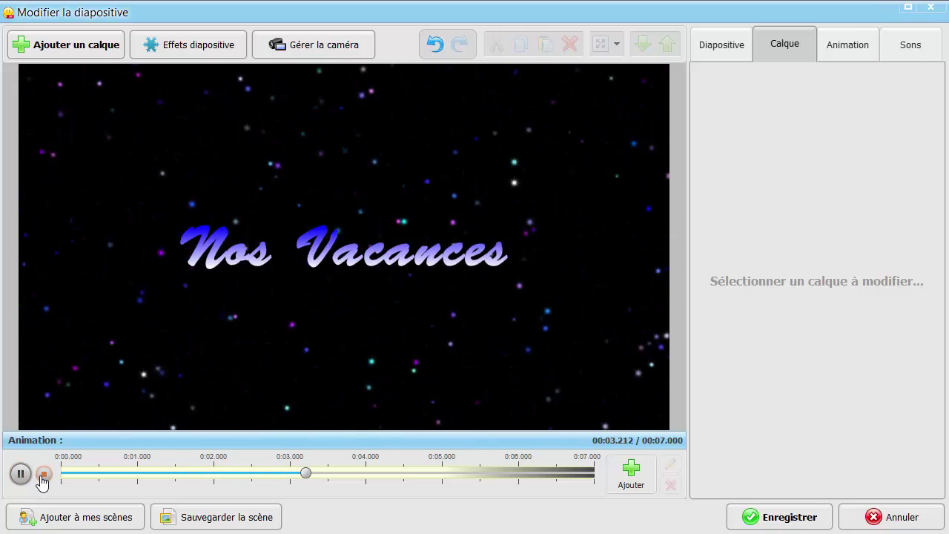
{"action": "left_click", "coordinate": [41, 478]}
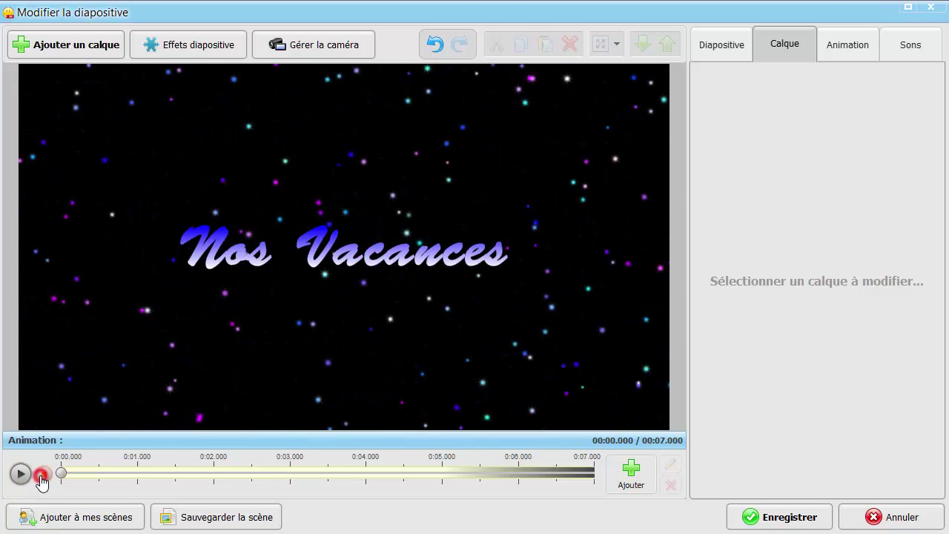
Examine the available text animation types for the Nos Vacances layer without applying one.
{"action": "left_click", "coordinate": [744, 46]}
{"action": "left_click", "coordinate": [769, 209]}
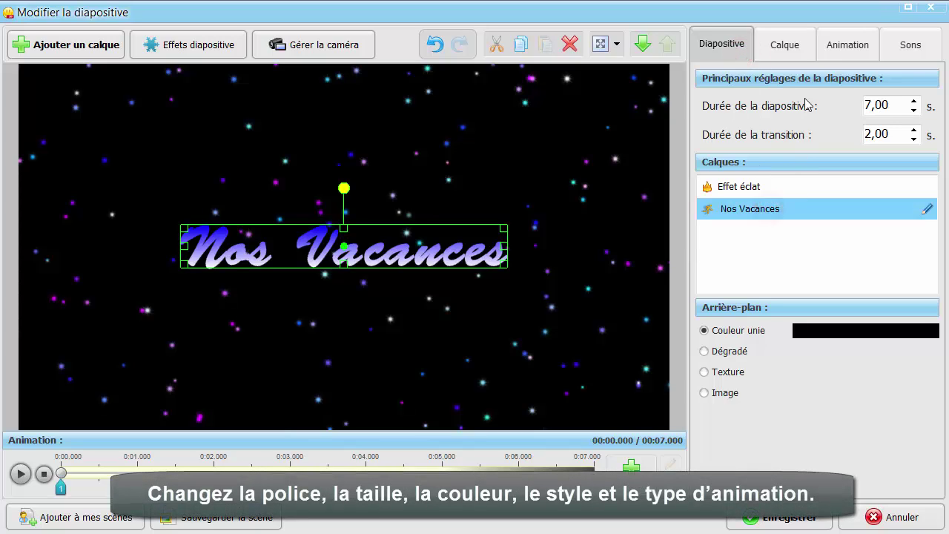
{"action": "left_click", "coordinate": [798, 49]}
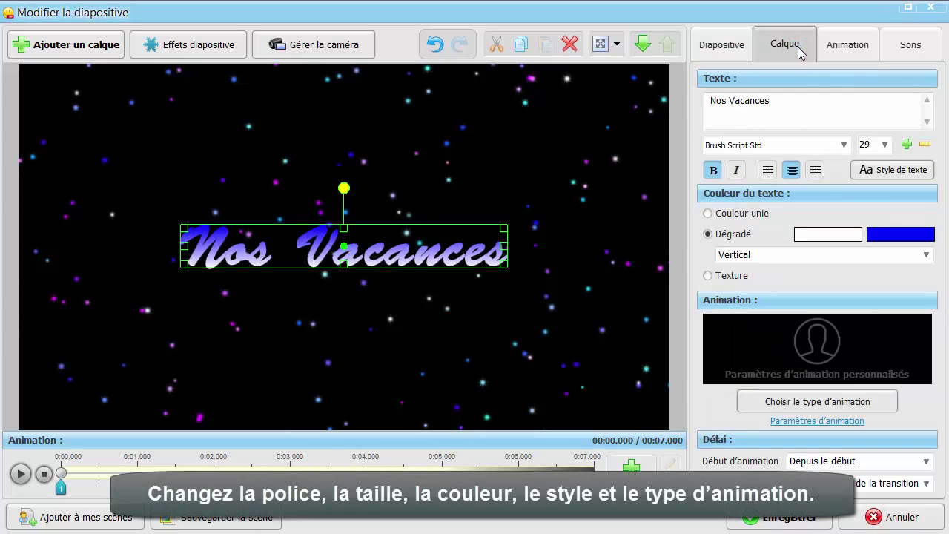
{"action": "left_click", "coordinate": [887, 402]}
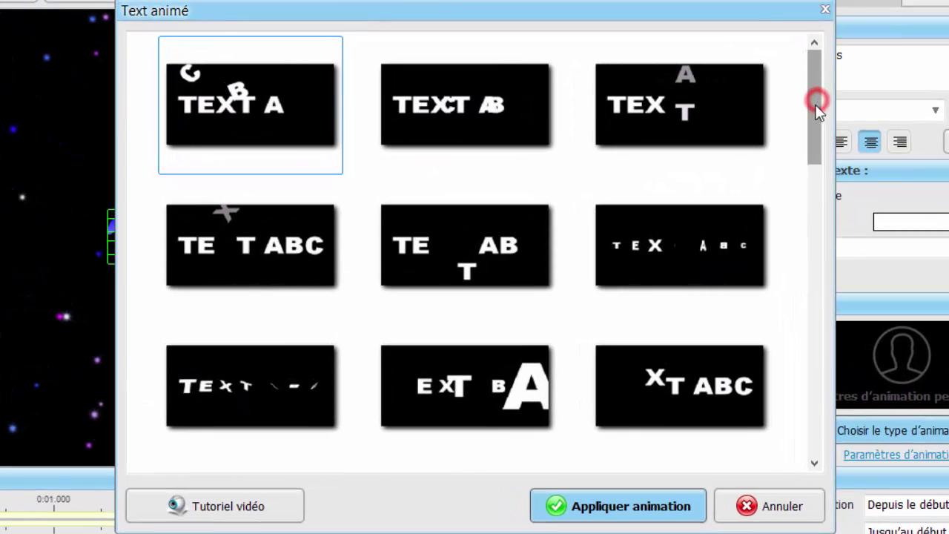
{"action": "left_click_drag", "start_coordinate": [816, 107], "coordinate": [813, 414]}
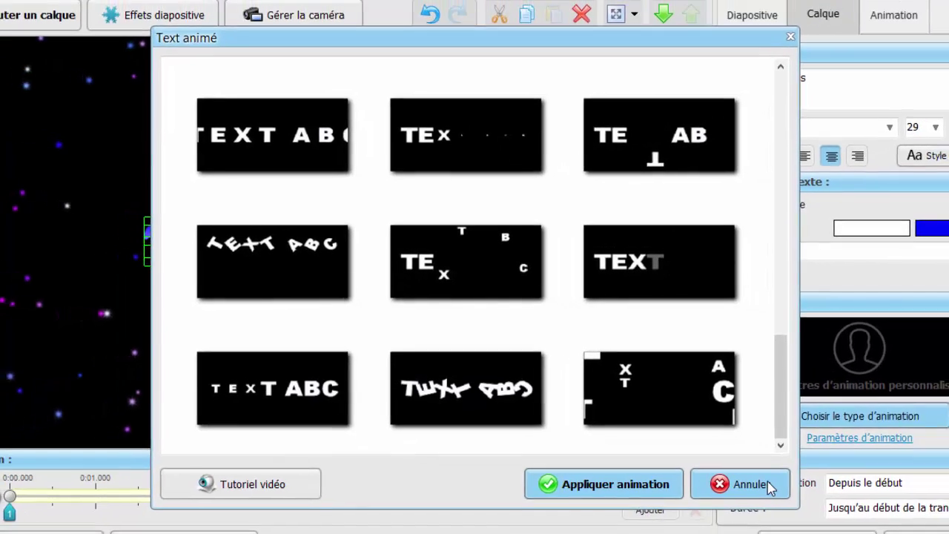
{"action": "left_click", "coordinate": [797, 508]}
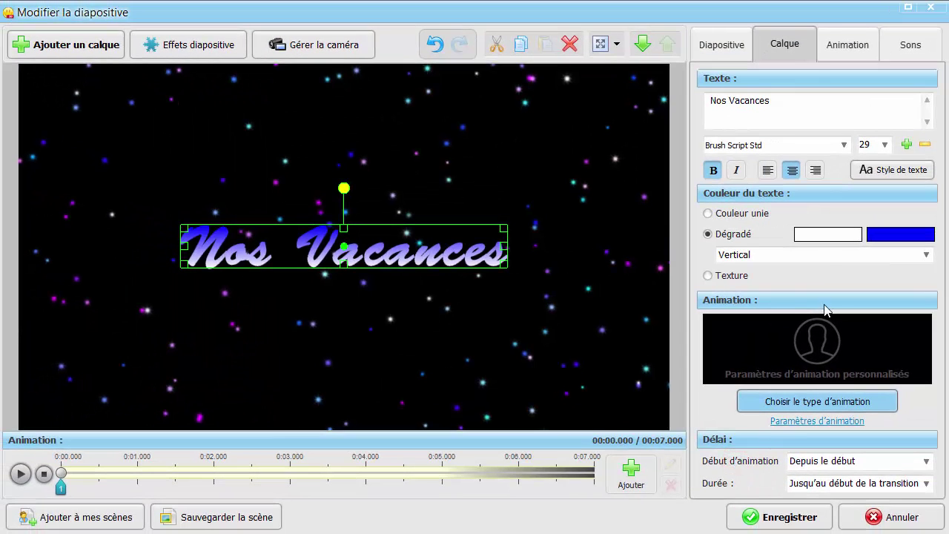
Change the particle colour of the Effet éclat layer's Shimmer effect to the bright cyan-blue gradient.
{"action": "left_click", "coordinate": [721, 43]}
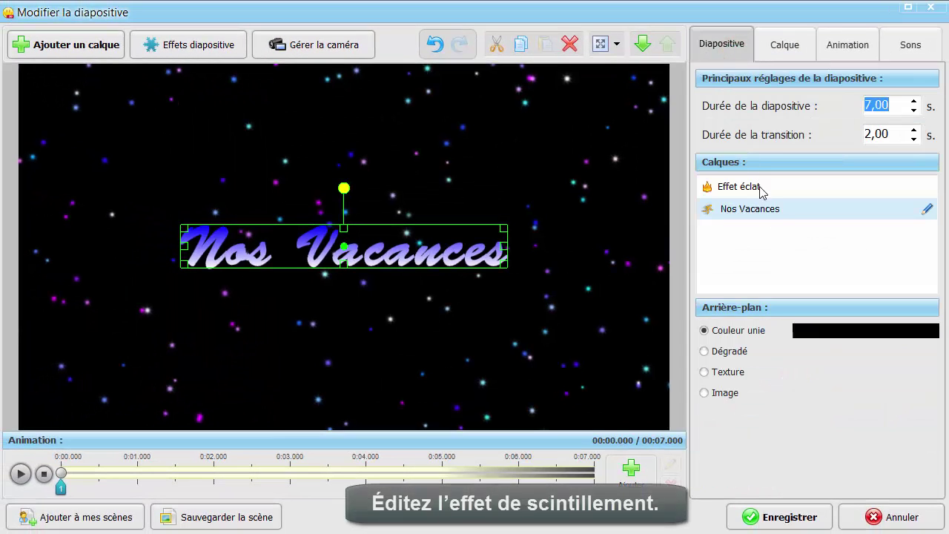
{"action": "left_click", "coordinate": [760, 187]}
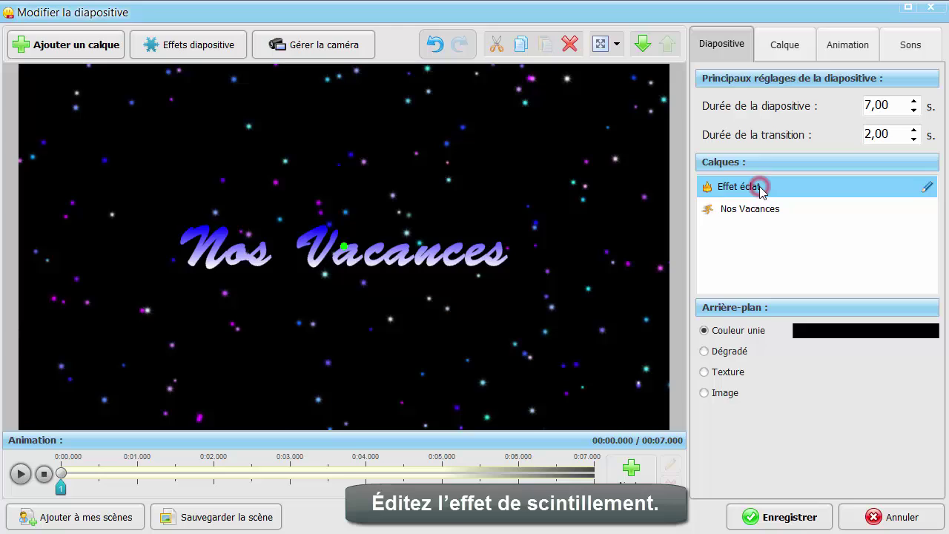
{"action": "left_click", "coordinate": [798, 60]}
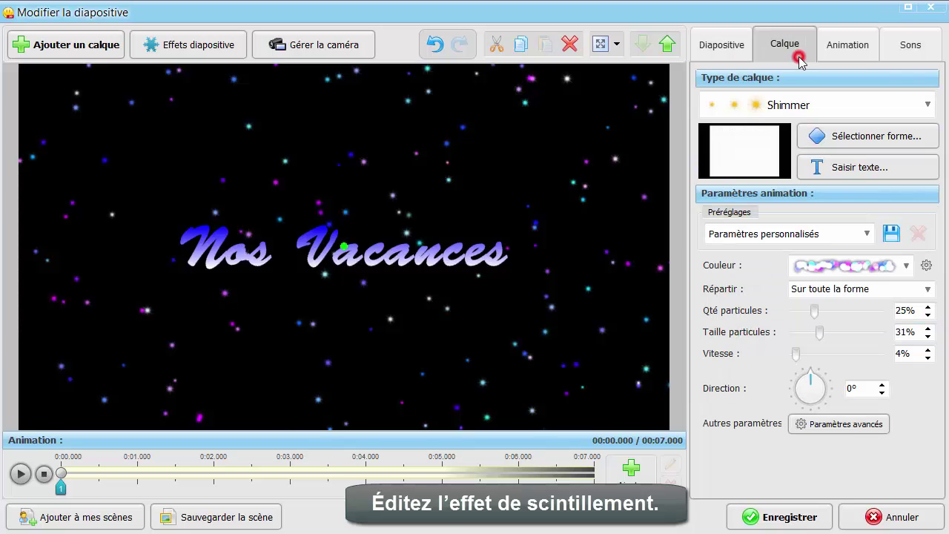
{"action": "left_click", "coordinate": [906, 267]}
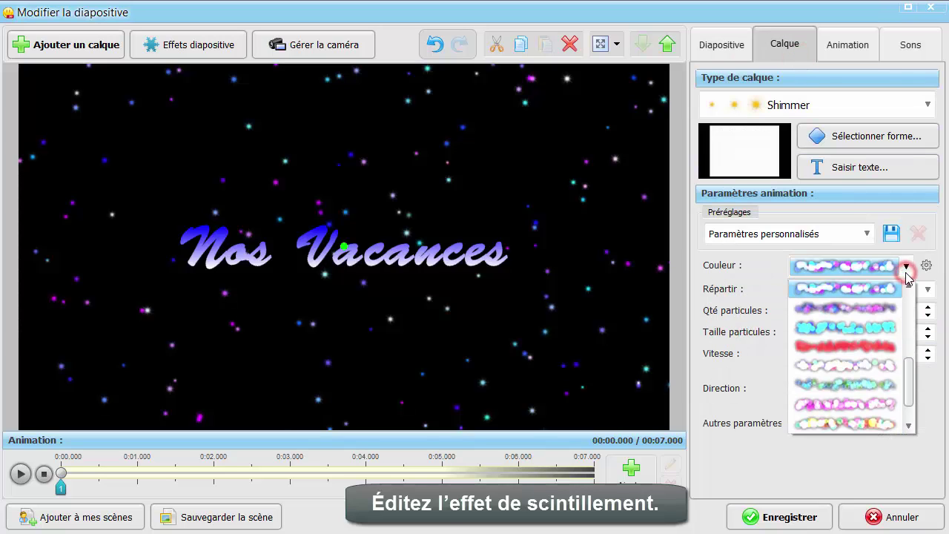
{"action": "left_click", "coordinate": [885, 328]}
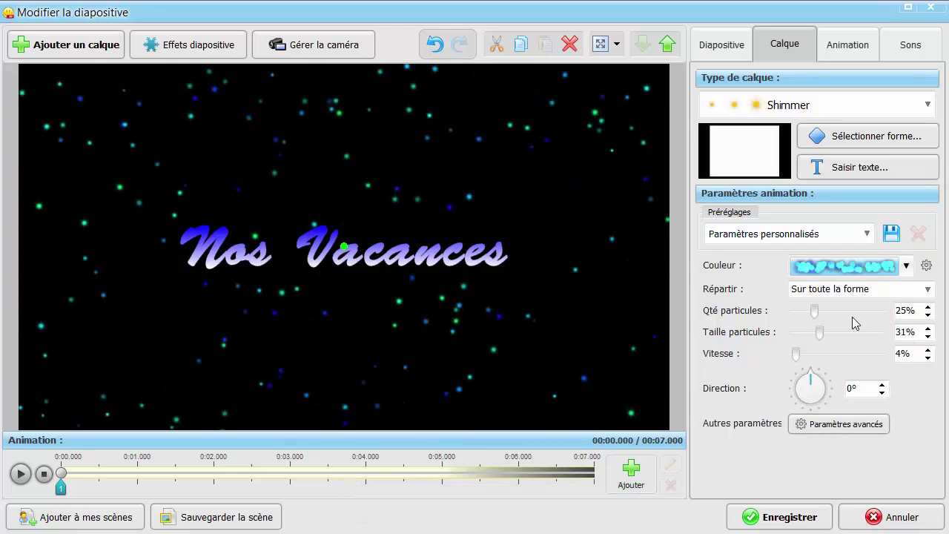
Preview the recoloured shimmer behind the title and save the slide.
{"action": "left_click", "coordinate": [23, 480]}
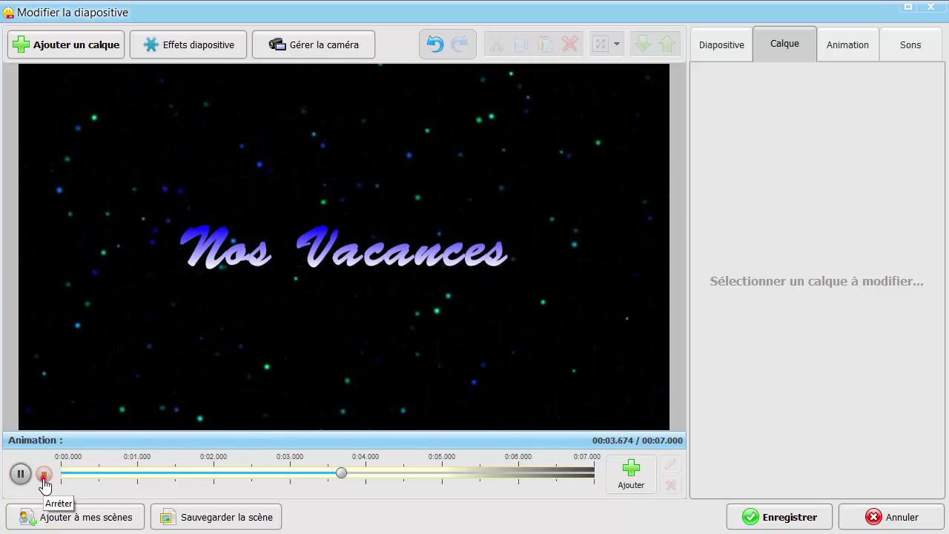
{"action": "left_click", "coordinate": [44, 475]}
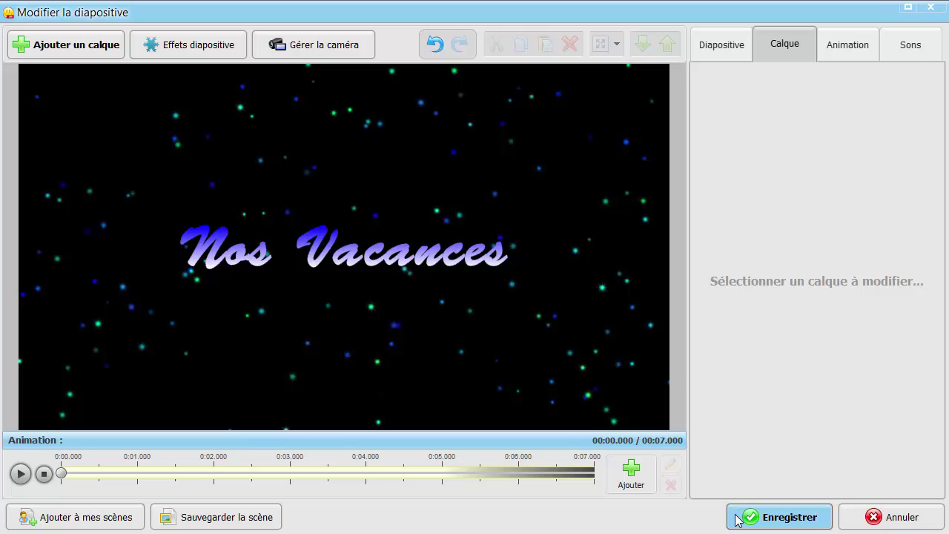
{"action": "left_click", "coordinate": [778, 517]}
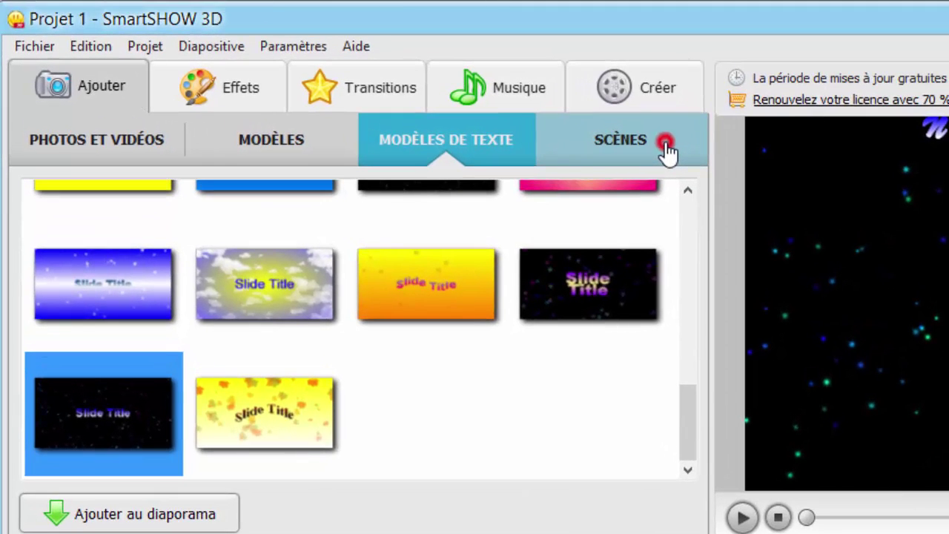
Examine the ready-made scenes among the animated titles, illuminated scenes and static titles.
{"action": "left_click", "coordinate": [668, 153]}
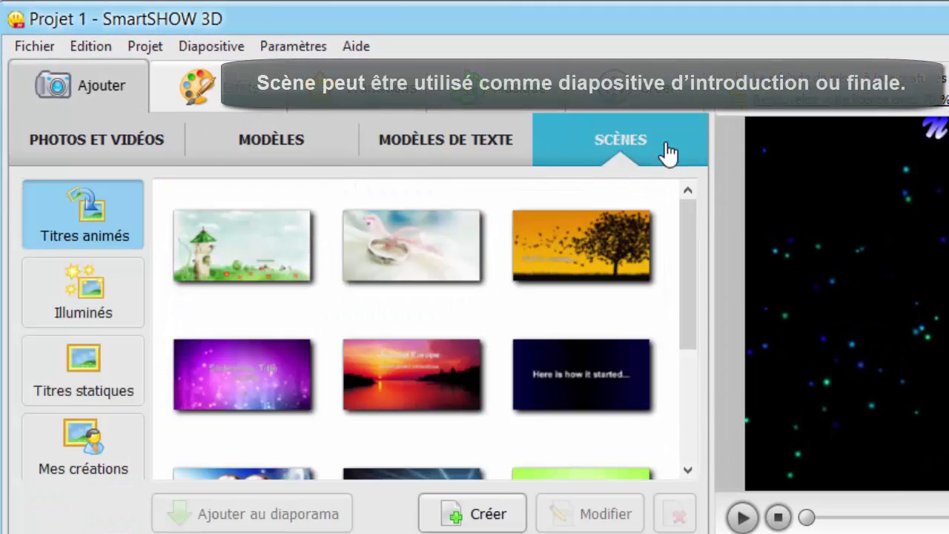
{"action": "left_click_drag", "start_coordinate": [685, 221], "coordinate": [687, 339]}
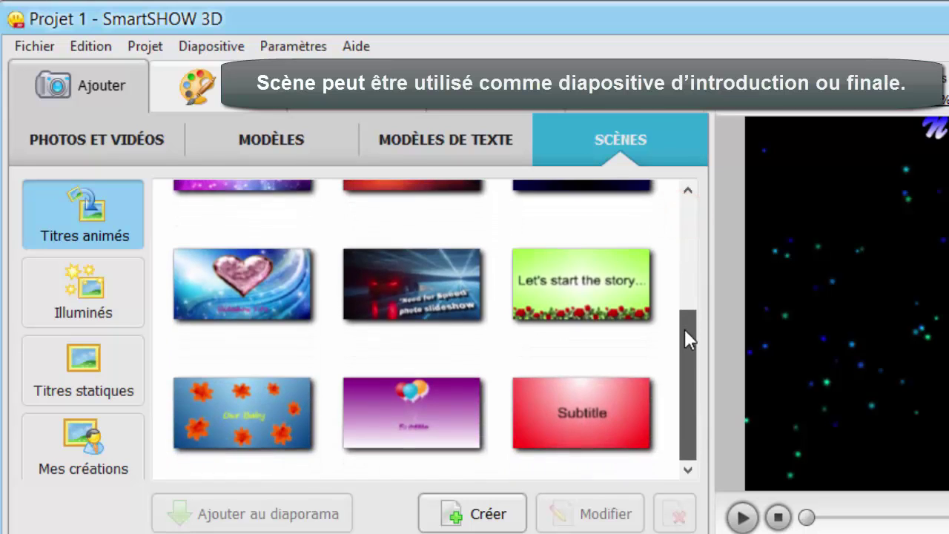
{"action": "left_click", "coordinate": [85, 310]}
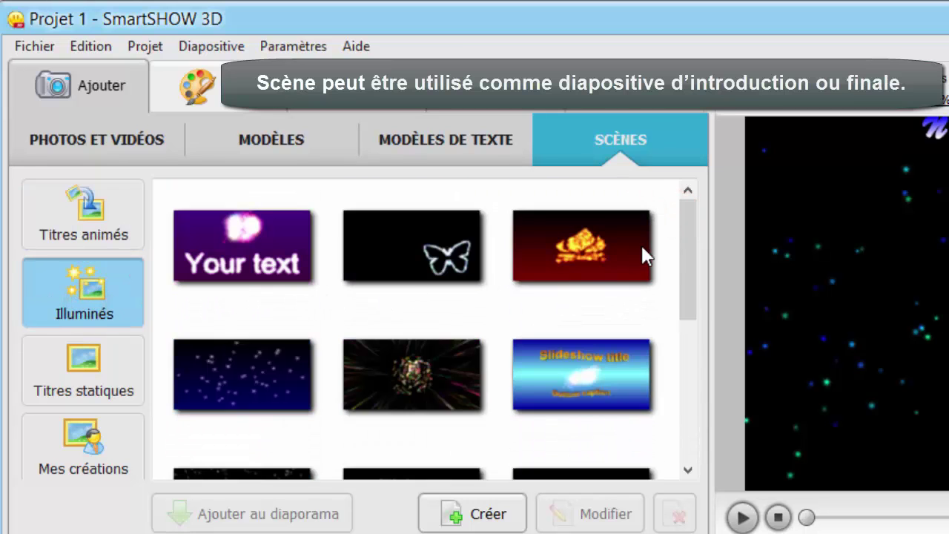
{"action": "left_click_drag", "start_coordinate": [688, 207], "coordinate": [670, 375]}
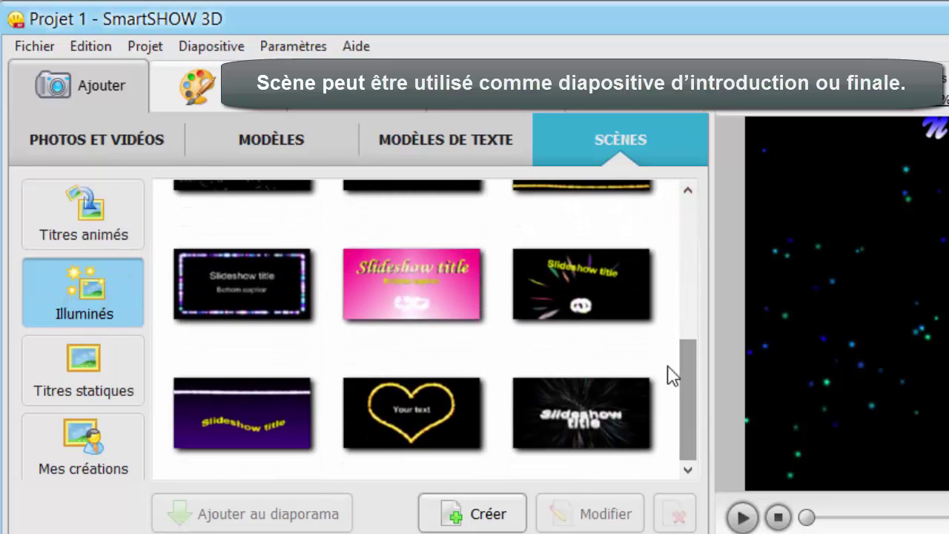
{"action": "left_click", "coordinate": [120, 347]}
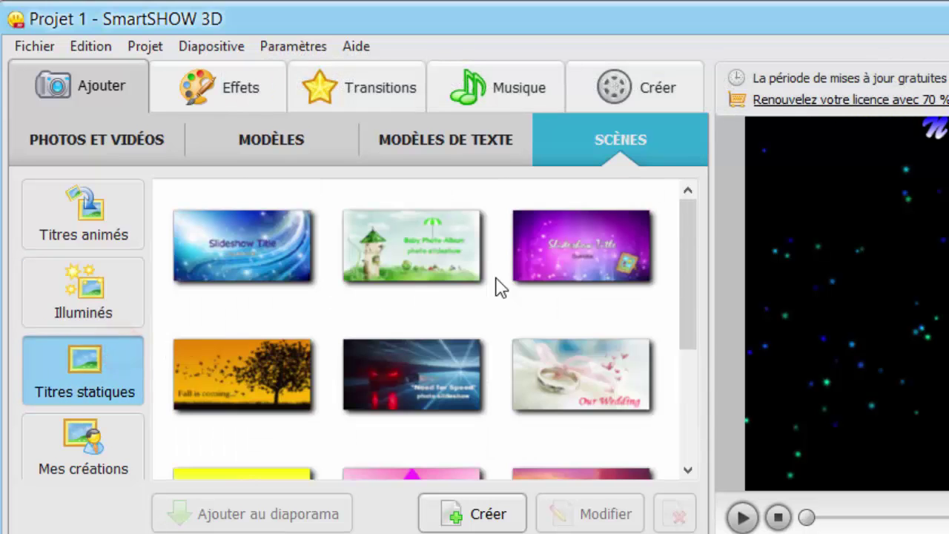
{"action": "left_click_drag", "start_coordinate": [686, 211], "coordinate": [679, 336]}
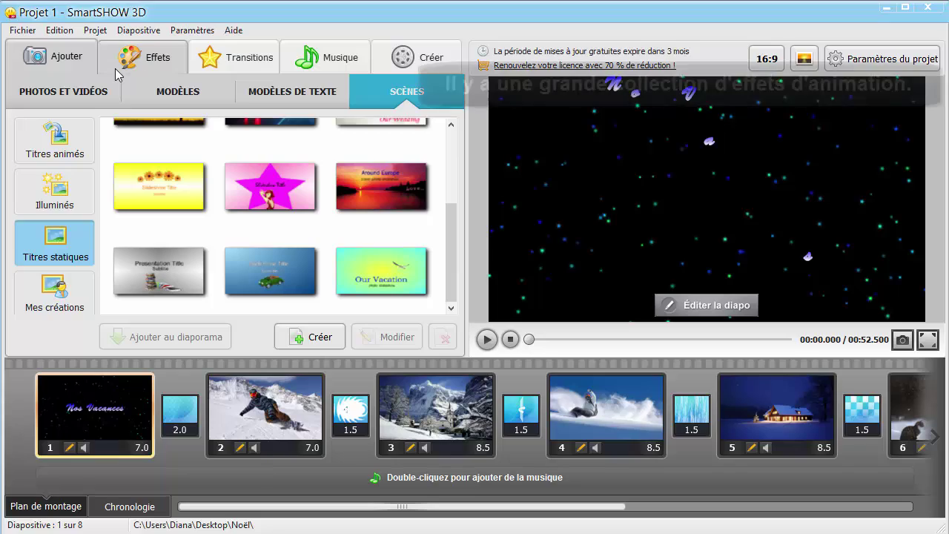
Apply the Flight movement effect to the snowboarder photo on slide 2 and preview the slide.
{"action": "left_click", "coordinate": [115, 69]}
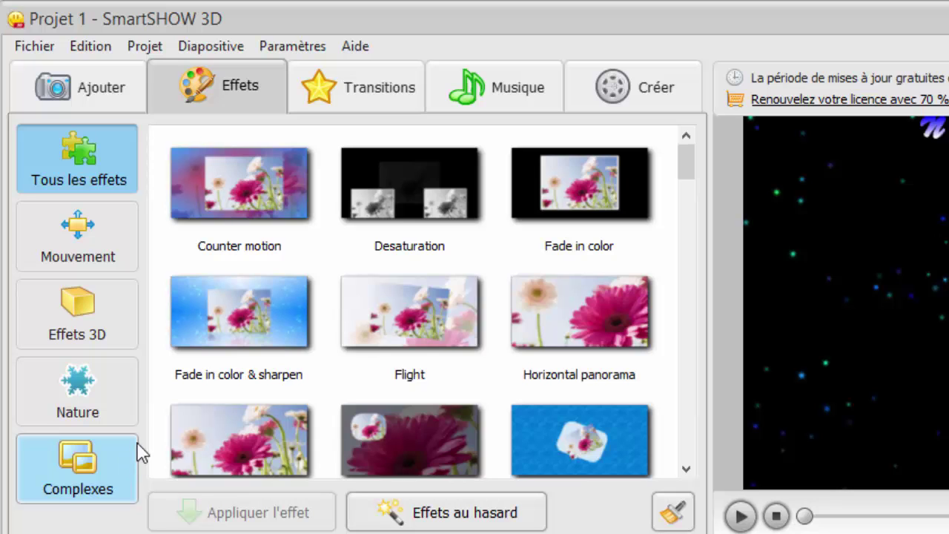
{"action": "left_click", "coordinate": [132, 235]}
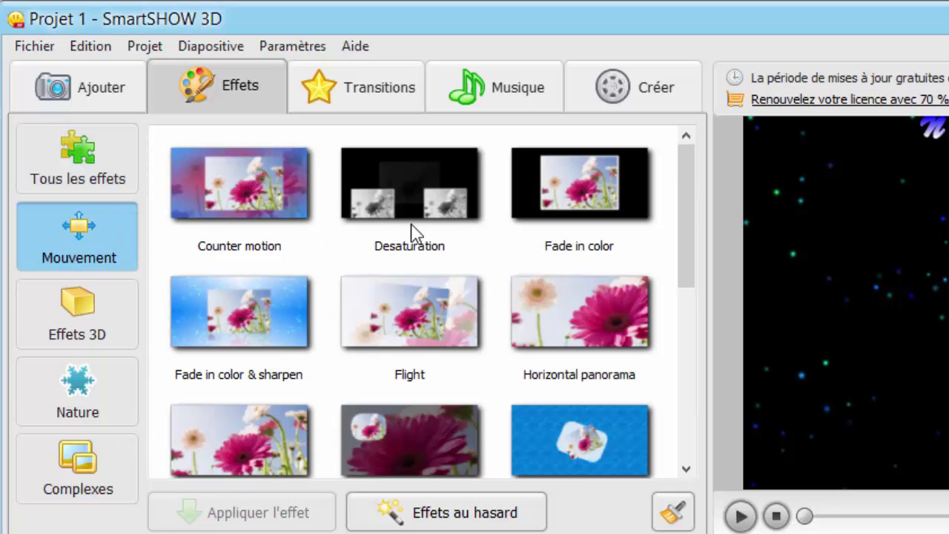
{"action": "mouse_move", "coordinate": [683, 195]}
{"action": "left_mouse_down"}
{"action": "mouse_move", "coordinate": [662, 366]}
{"action": "mouse_move", "coordinate": [672, 202]}
{"action": "left_mouse_up"}
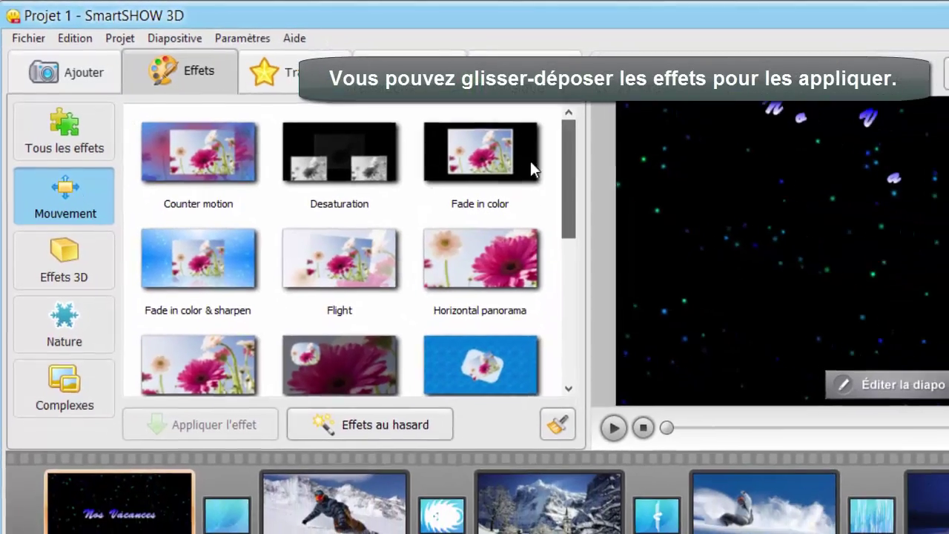
{"action": "left_click", "coordinate": [433, 321]}
{"action": "left_click_drag", "start_coordinate": [321, 237], "coordinate": [311, 442]}
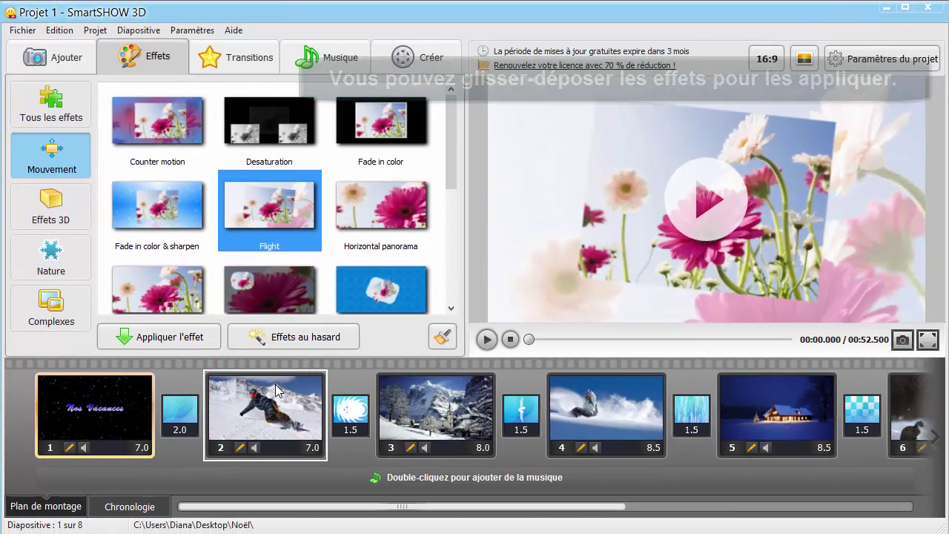
{"action": "left_click", "coordinate": [276, 389]}
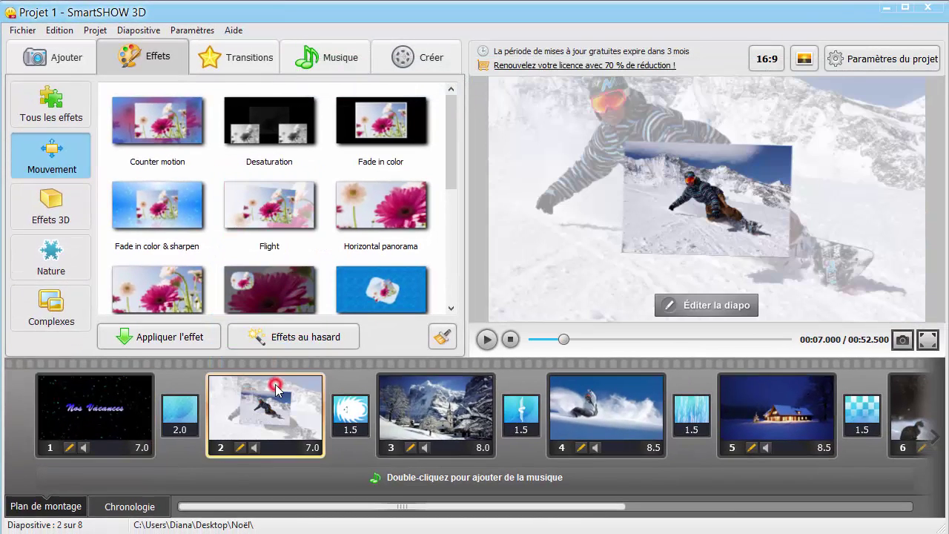
{"action": "left_click", "coordinate": [487, 339]}
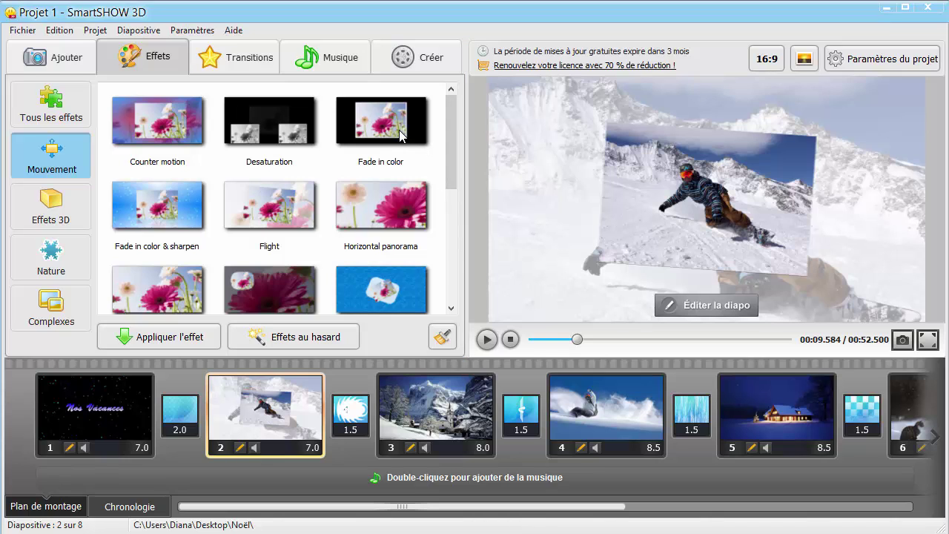
Apply the Fade in color movement effect to the snowy night house photo on slide 5 and preview the slide.
{"action": "left_click_drag", "start_coordinate": [400, 134], "coordinate": [740, 397]}
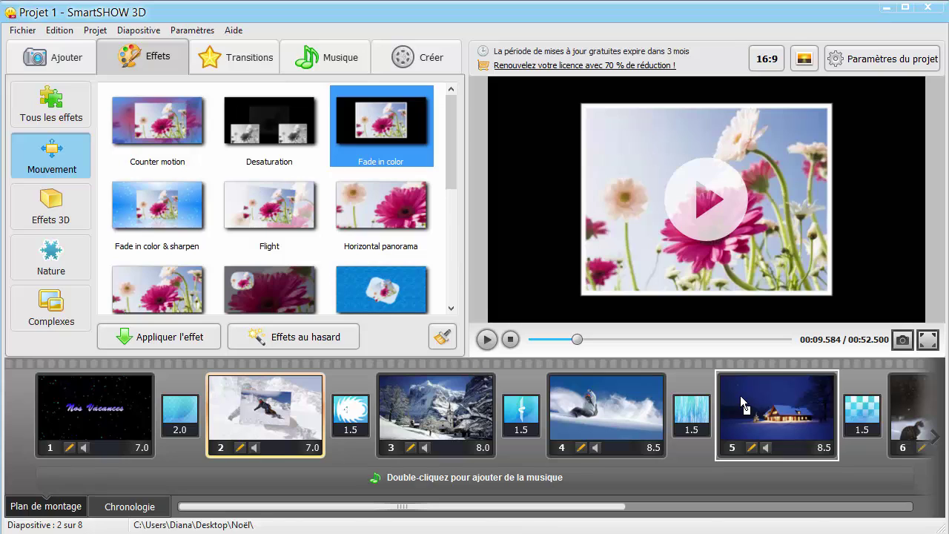
{"action": "left_click", "coordinate": [739, 398]}
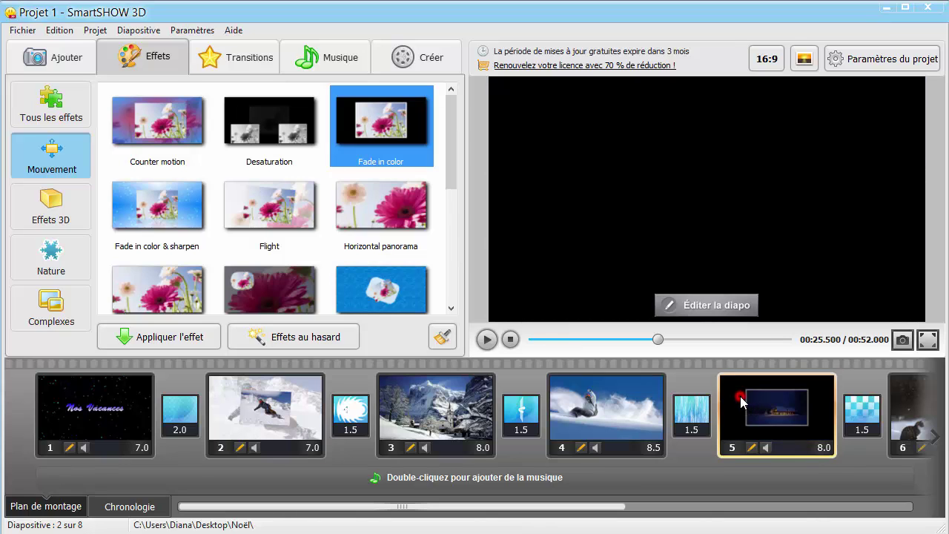
{"action": "left_click", "coordinate": [485, 340]}
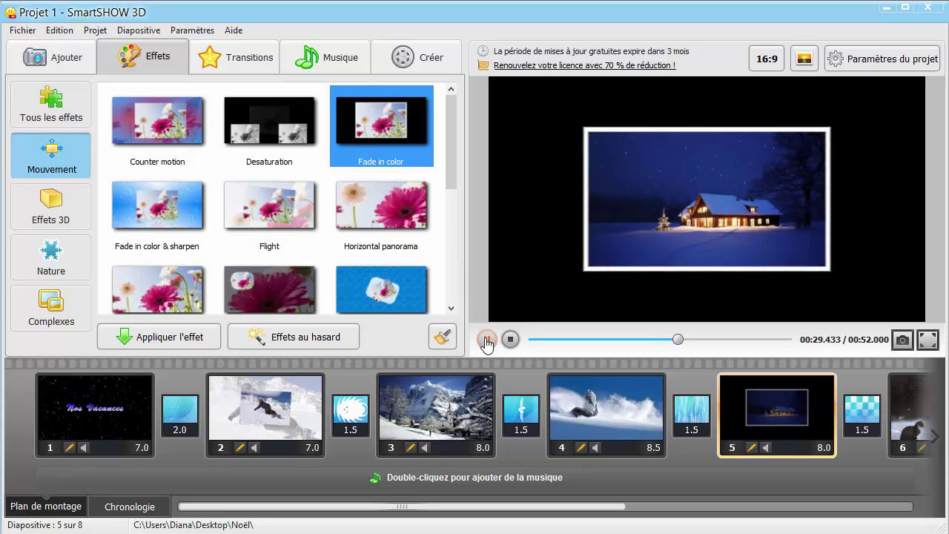
{"action": "left_click", "coordinate": [486, 341]}
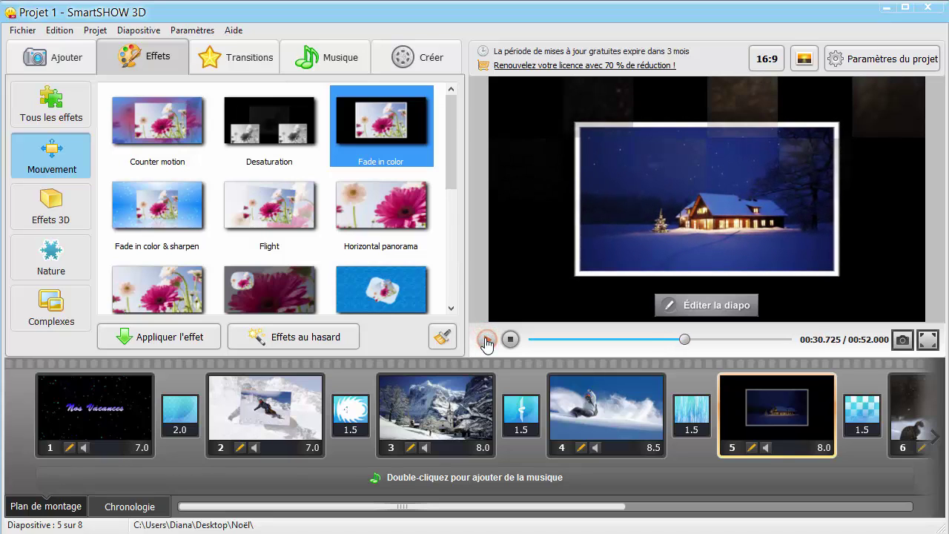
Apply the Photo film - 2 3D effect to the photo of the child and cat on slide 6 and preview it.
{"action": "left_click", "coordinate": [73, 225]}
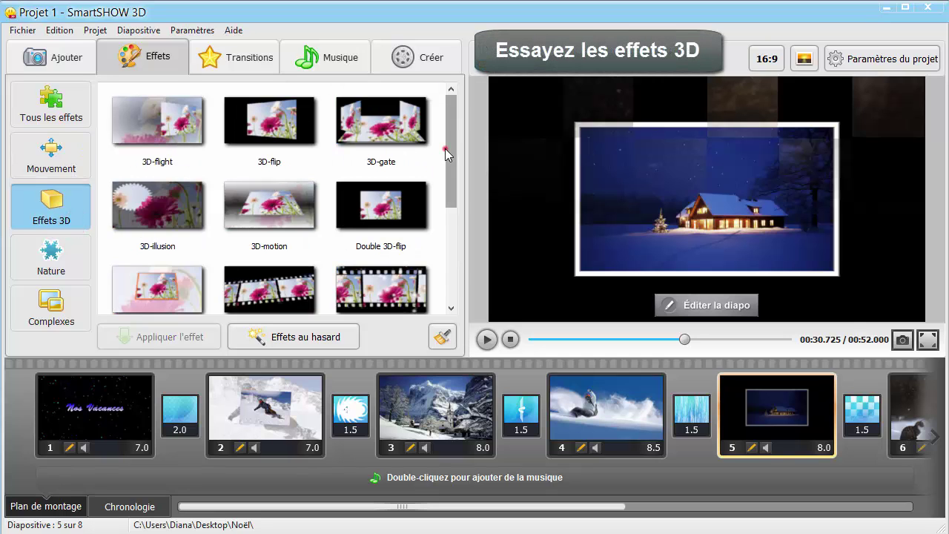
{"action": "left_click_drag", "start_coordinate": [444, 148], "coordinate": [434, 252]}
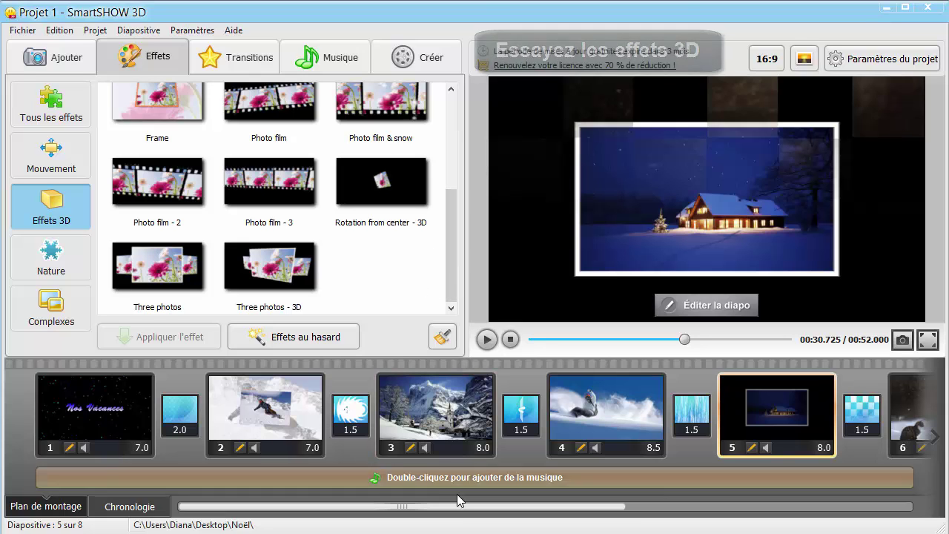
{"action": "left_click_drag", "start_coordinate": [464, 507], "coordinate": [504, 478]}
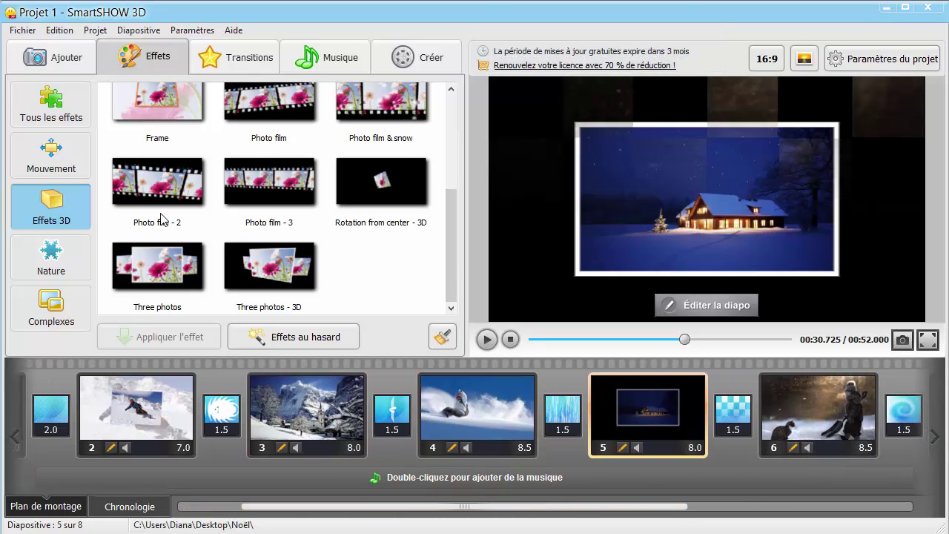
{"action": "left_click_drag", "start_coordinate": [163, 218], "coordinate": [785, 413]}
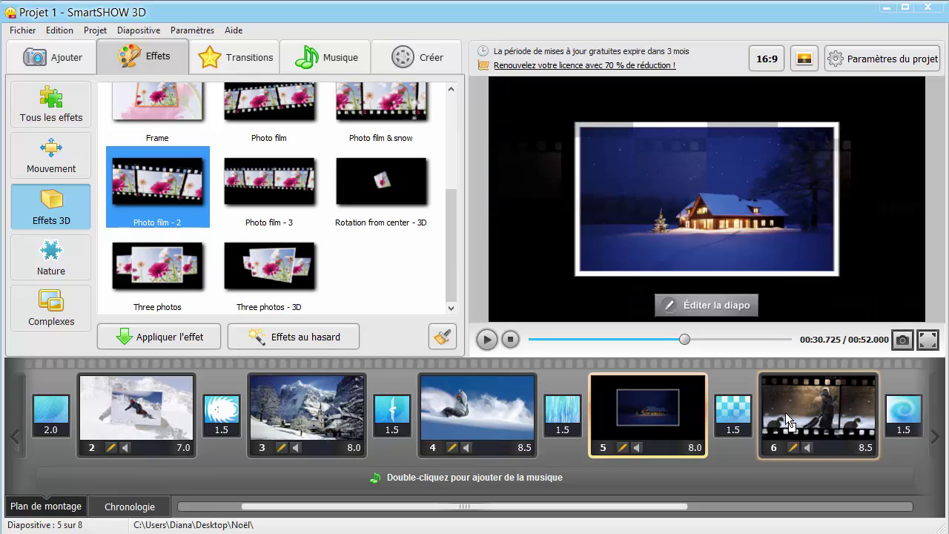
{"action": "left_click", "coordinate": [785, 412]}
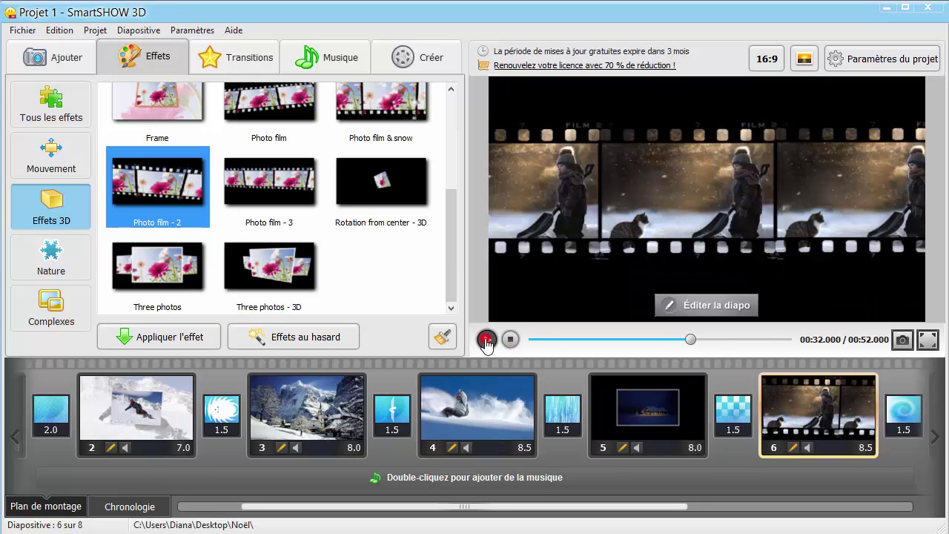
{"action": "left_click", "coordinate": [487, 340]}
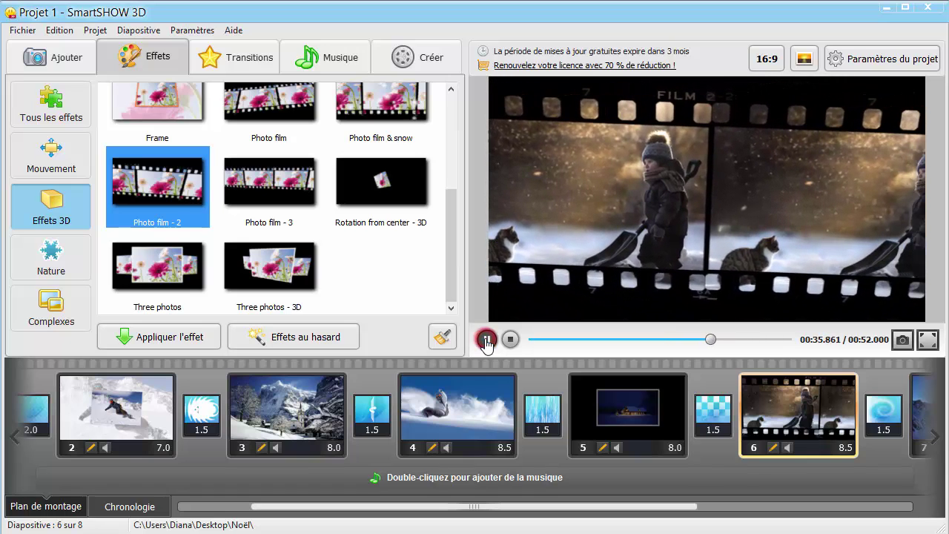
{"action": "left_click", "coordinate": [486, 340]}
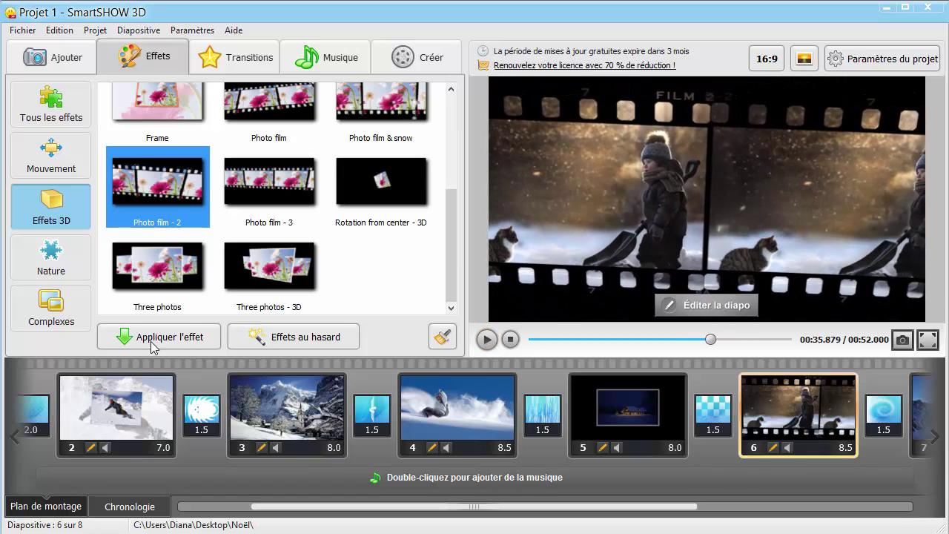
Apply the Old film complex effect to the mountain village photo on slide 3 and preview the slide.
{"action": "left_click", "coordinate": [86, 273]}
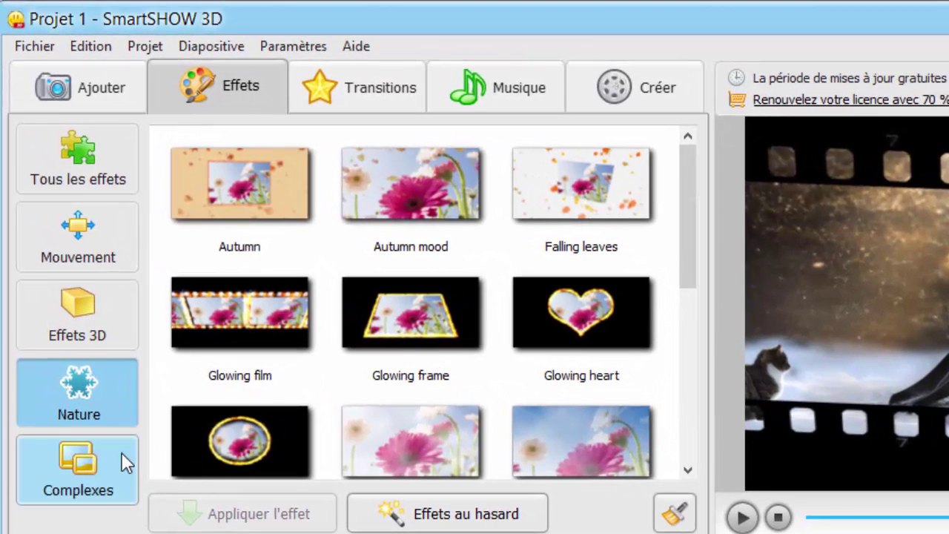
{"action": "left_click", "coordinate": [122, 452]}
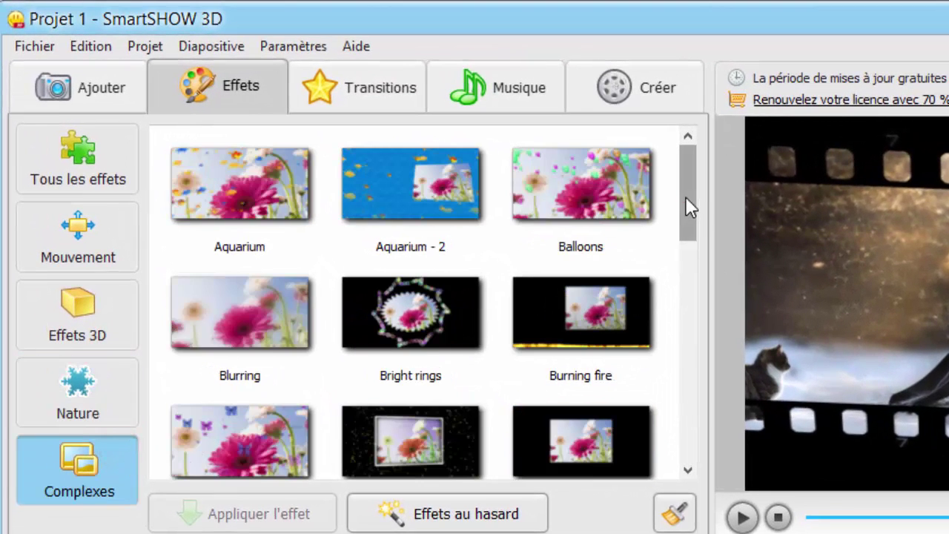
{"action": "left_click_drag", "start_coordinate": [685, 196], "coordinate": [689, 372]}
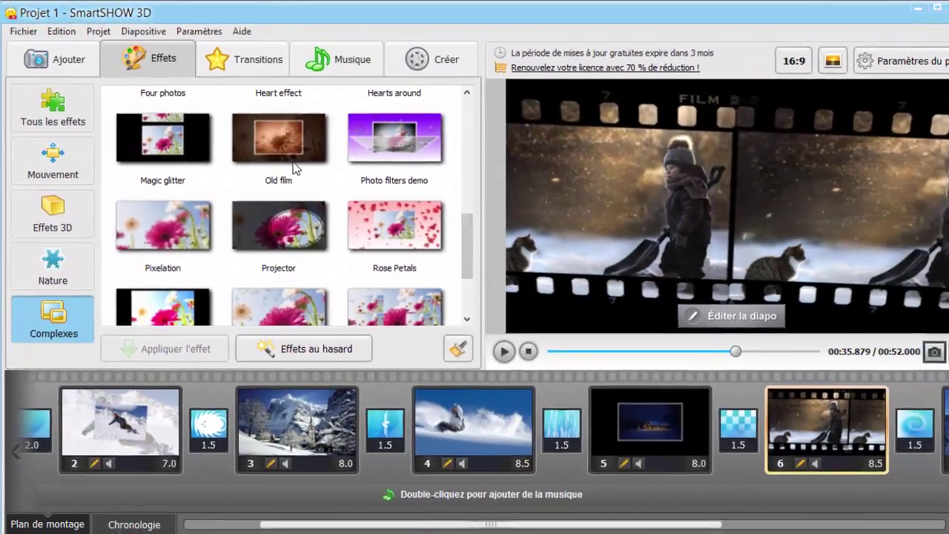
{"action": "left_click_drag", "start_coordinate": [342, 186], "coordinate": [350, 382]}
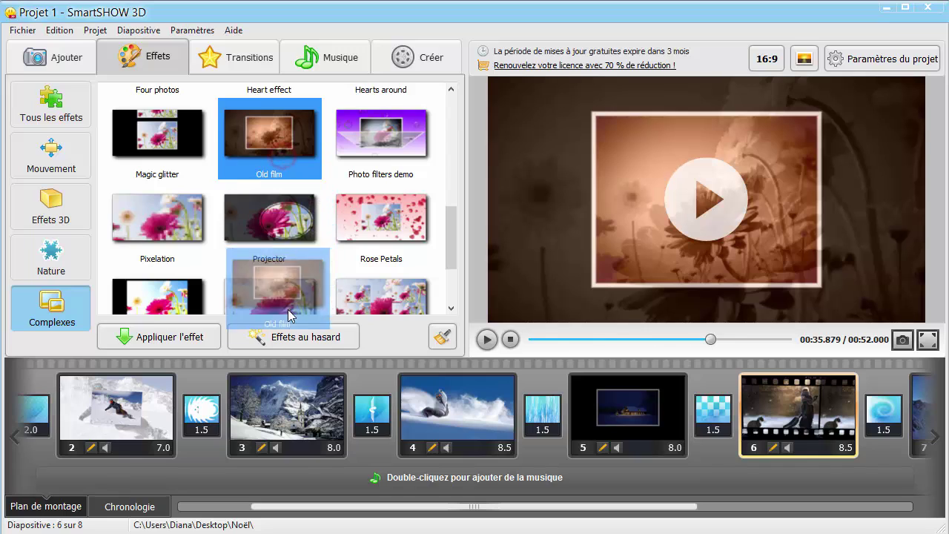
{"action": "left_click_drag", "start_coordinate": [288, 311], "coordinate": [282, 394]}
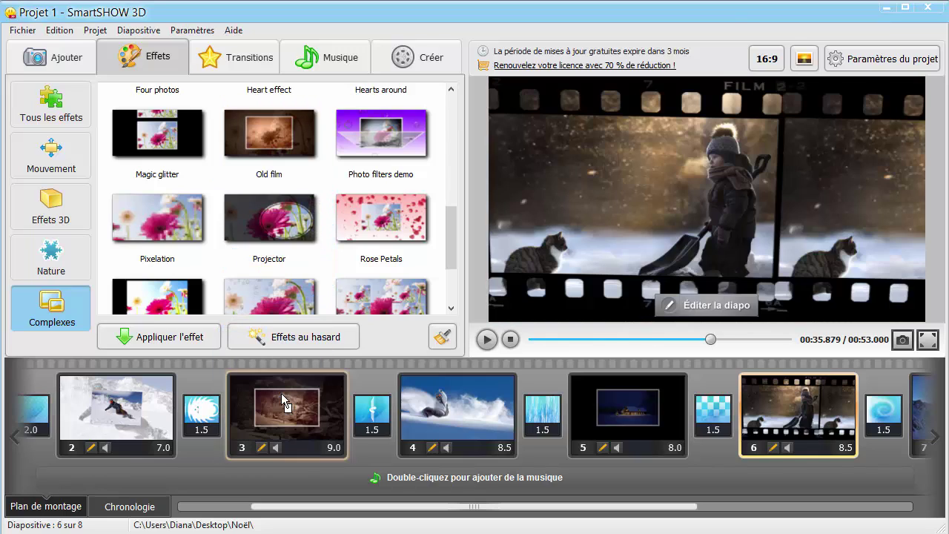
{"action": "left_click", "coordinate": [483, 343]}
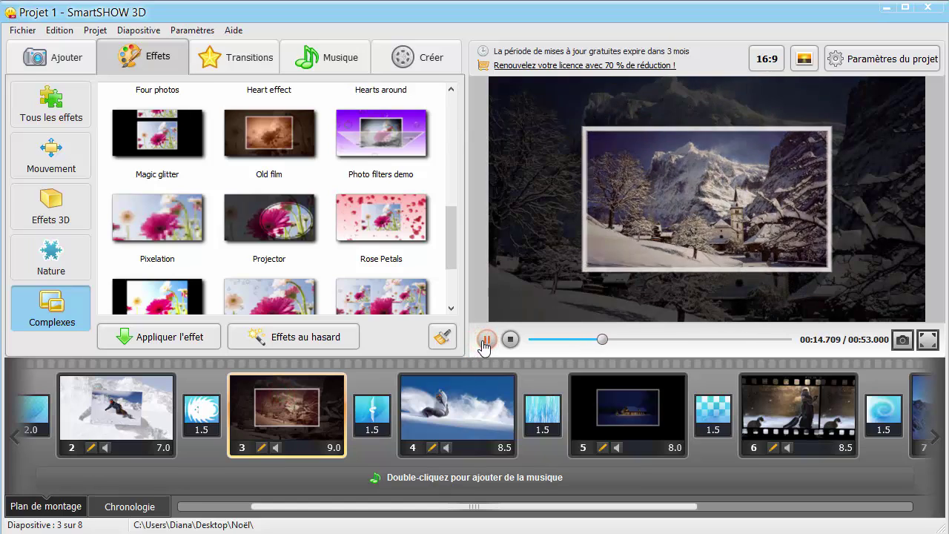
{"action": "left_click", "coordinate": [483, 342]}
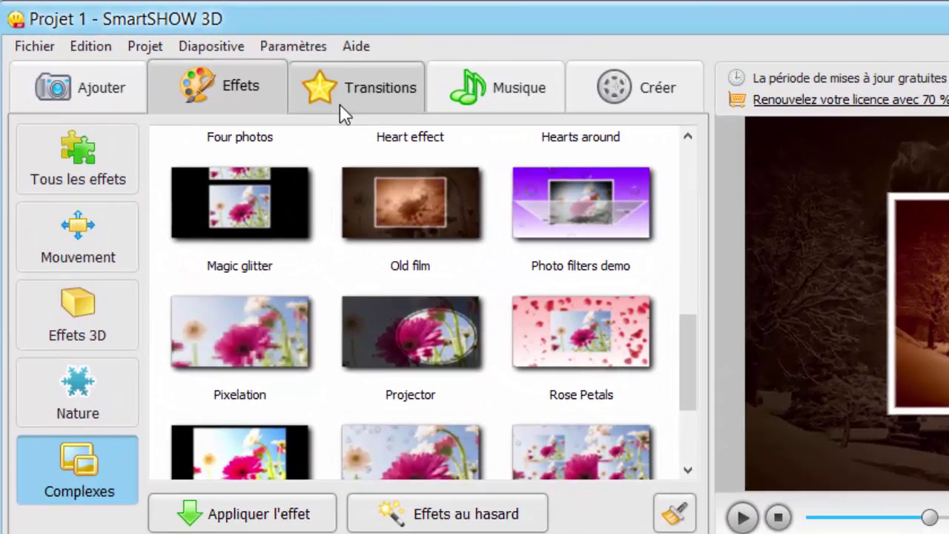
Preview the current transitions between slides 7 and 8 and between slides 6 and 7.
{"action": "left_click", "coordinate": [340, 104]}
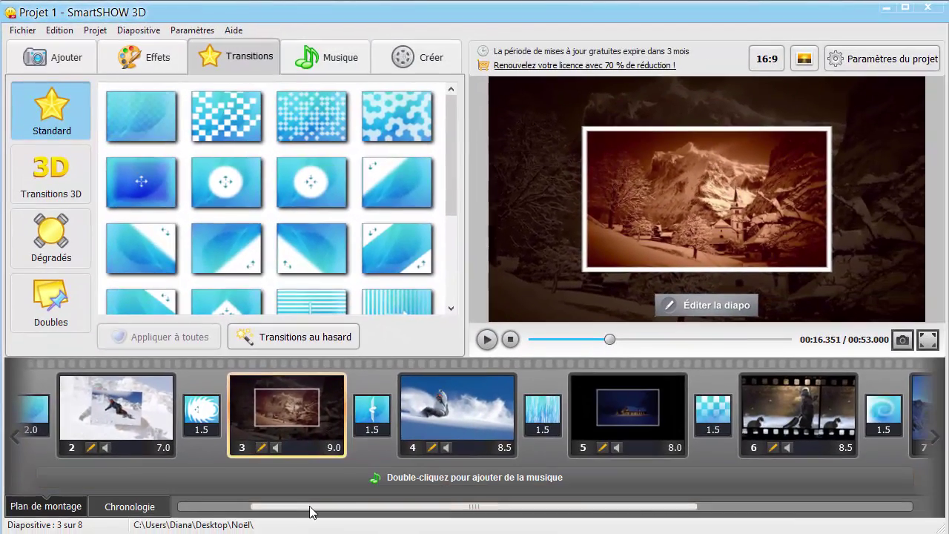
{"action": "left_click_drag", "start_coordinate": [311, 511], "coordinate": [465, 511]}
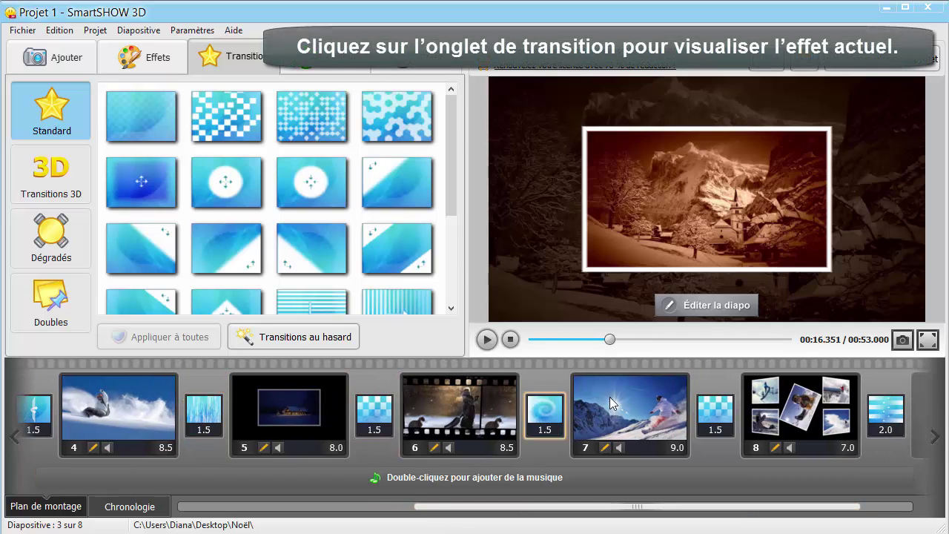
{"action": "left_click", "coordinate": [709, 406]}
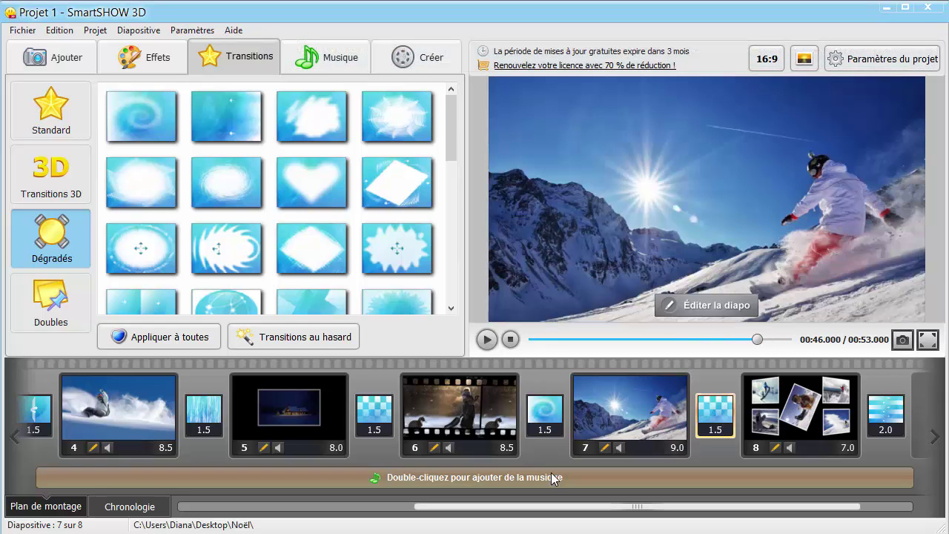
{"action": "left_click", "coordinate": [537, 412]}
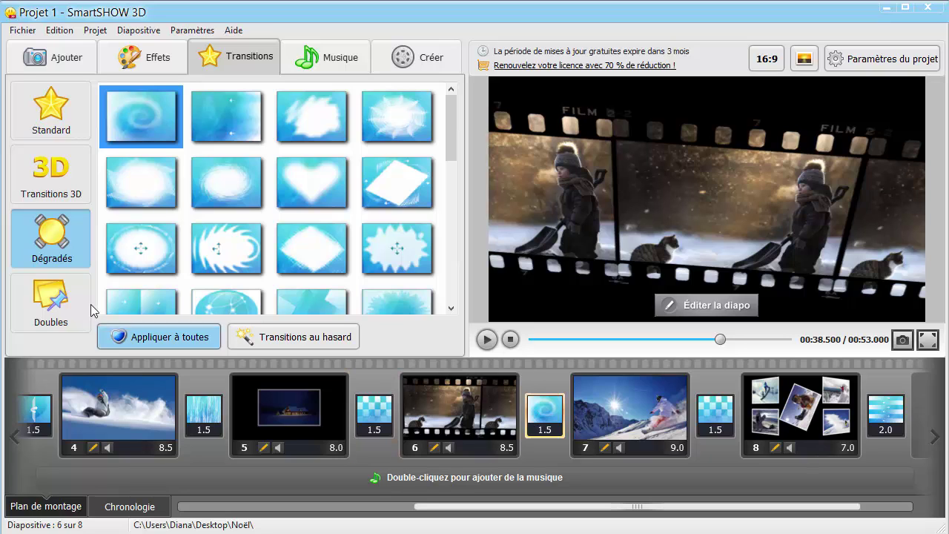
Preview several 3D transitions between slides 6 and 7, including a page curl, a fold and shattering pieces.
{"action": "left_click", "coordinate": [69, 181]}
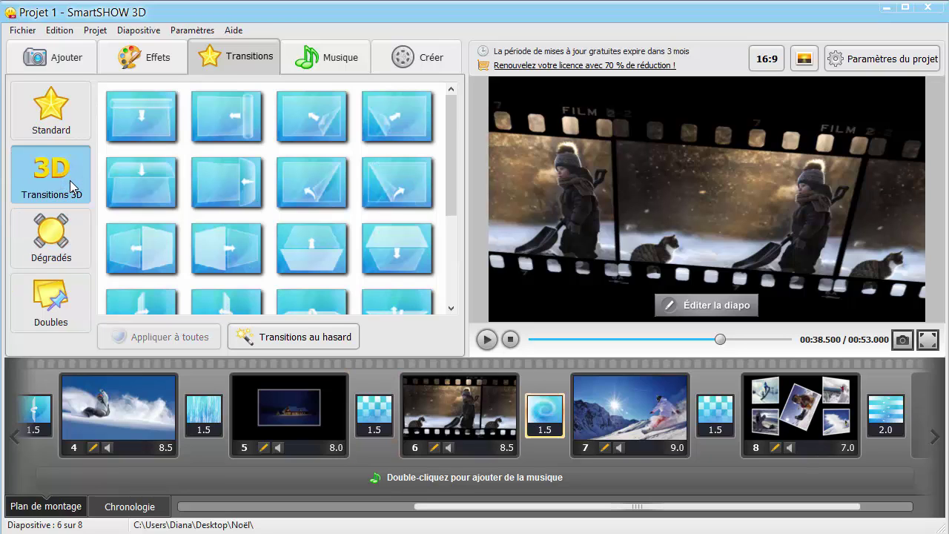
{"action": "left_click", "coordinate": [338, 134]}
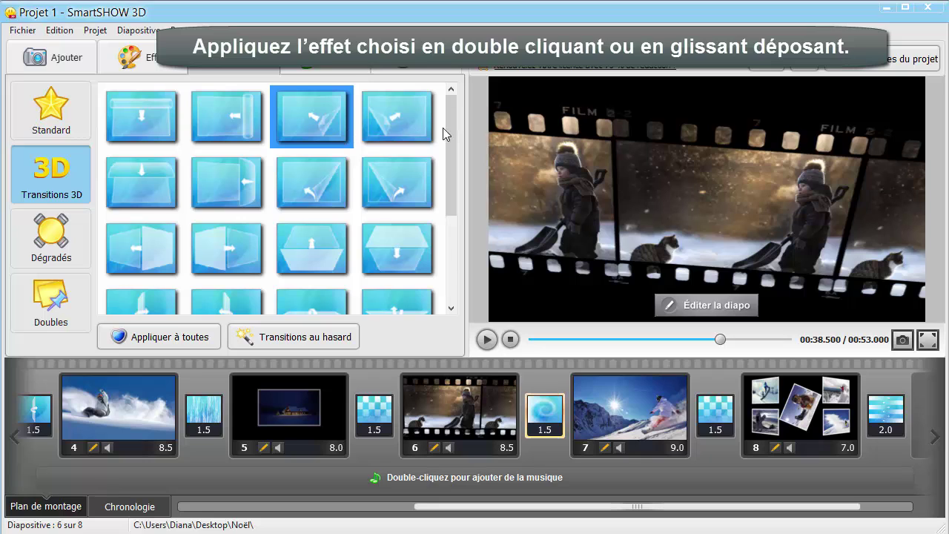
{"action": "left_click_drag", "start_coordinate": [449, 125], "coordinate": [443, 169]}
{"action": "left_click", "coordinate": [413, 169]}
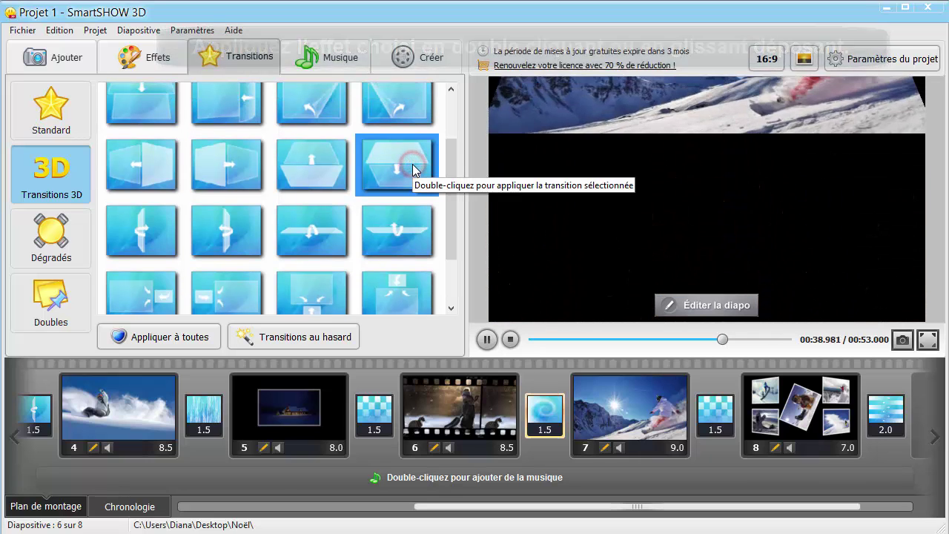
{"action": "scroll", "coordinate": [448, 178], "scroll_direction": "down", "scroll_amount": 2}
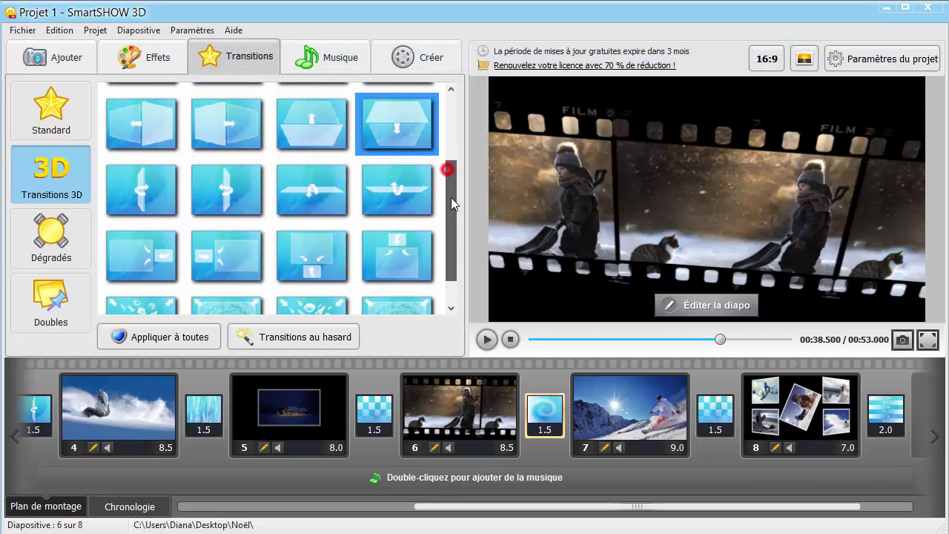
{"action": "left_click", "coordinate": [293, 294]}
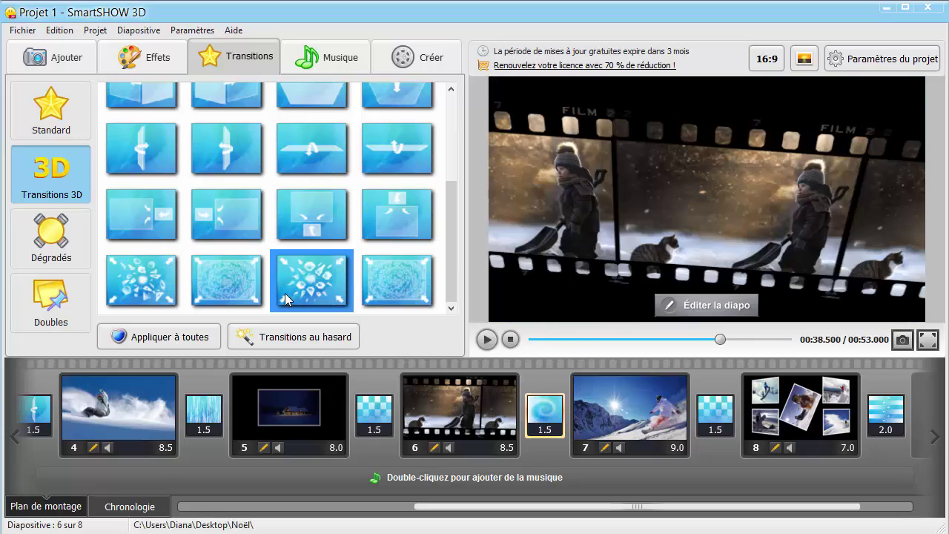
{"action": "left_click", "coordinate": [240, 293]}
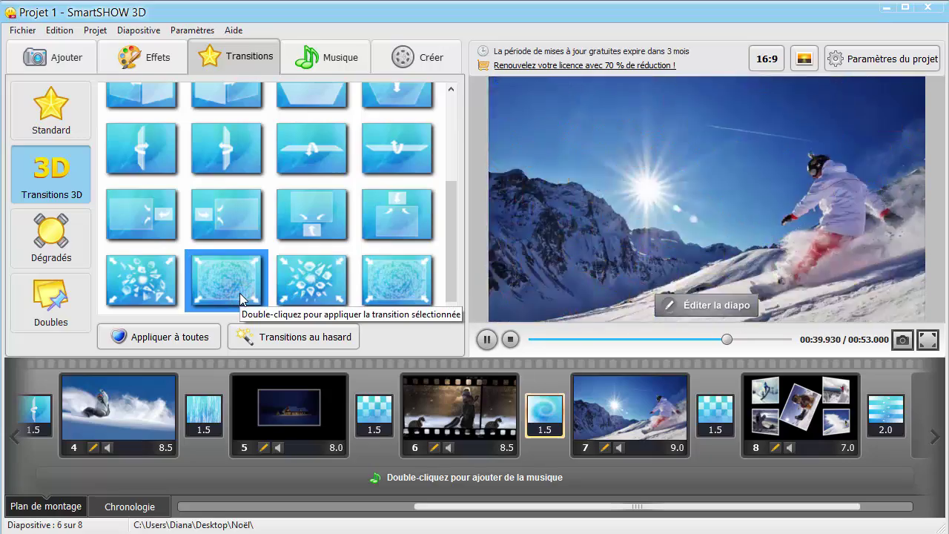
Replace the transition between slides 6 and 7 with the white brush-stroke transition from the Dégradés group.
{"action": "left_click", "coordinate": [76, 230]}
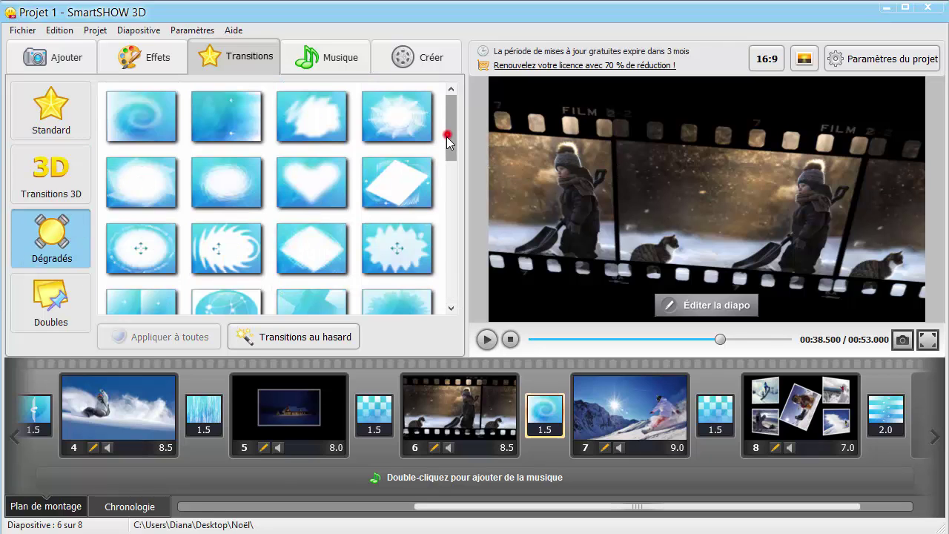
{"action": "mouse_move", "coordinate": [449, 132]}
{"action": "left_mouse_down"}
{"action": "mouse_move", "coordinate": [449, 277]}
{"action": "mouse_move", "coordinate": [453, 120]}
{"action": "left_mouse_up"}
{"action": "left_click_drag", "start_coordinate": [329, 119], "coordinate": [520, 387]}
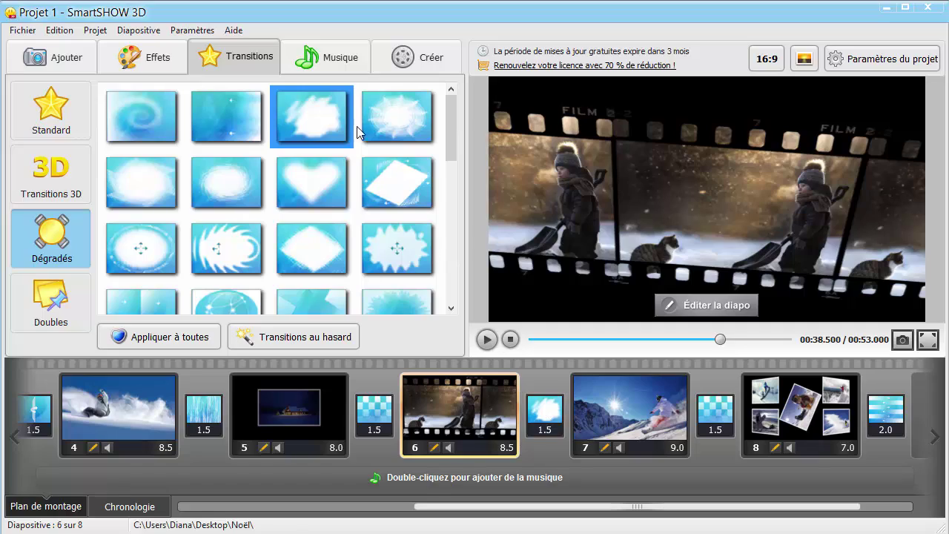
Add the "Yellow Morning (Original mix)" MP3 as the slideshow's background music and display the project as a Chronologie.
{"action": "left_click", "coordinate": [351, 66]}
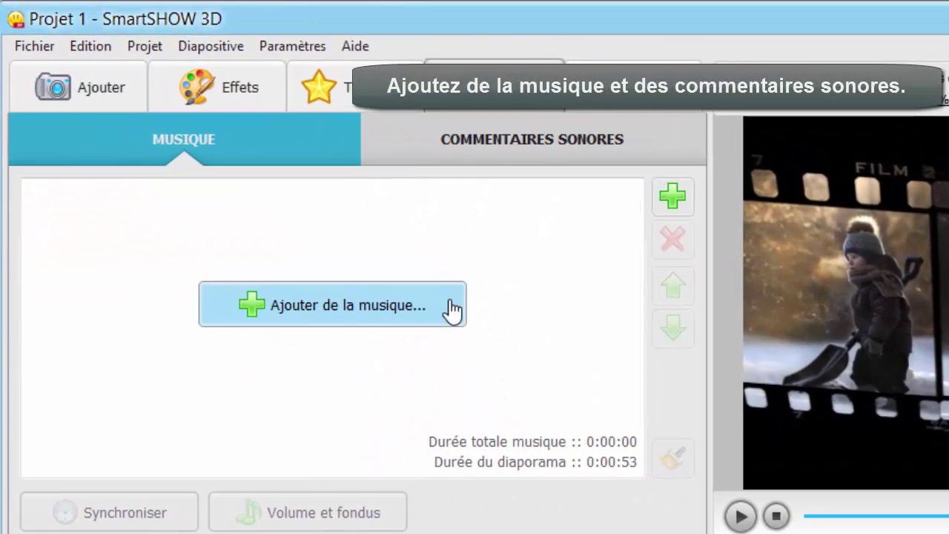
{"action": "left_click", "coordinate": [451, 310]}
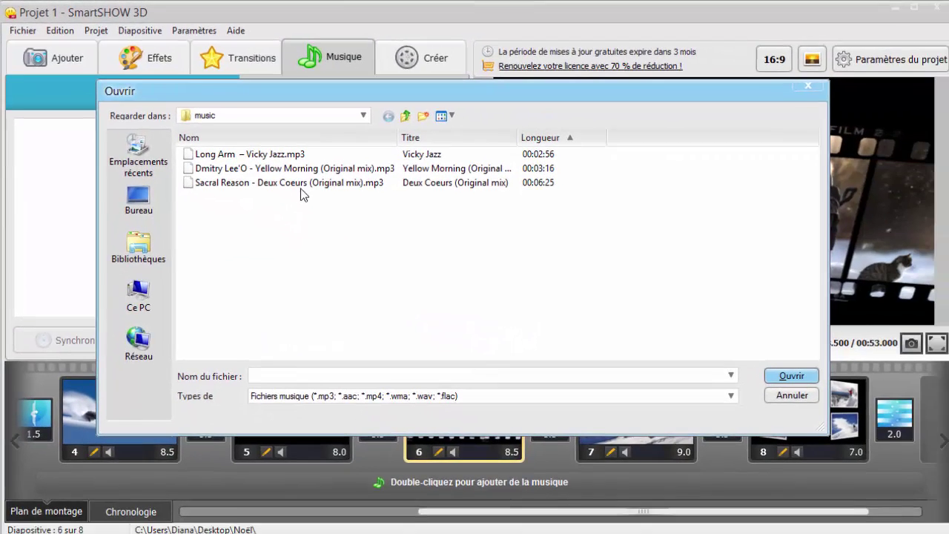
{"action": "left_click", "coordinate": [300, 167]}
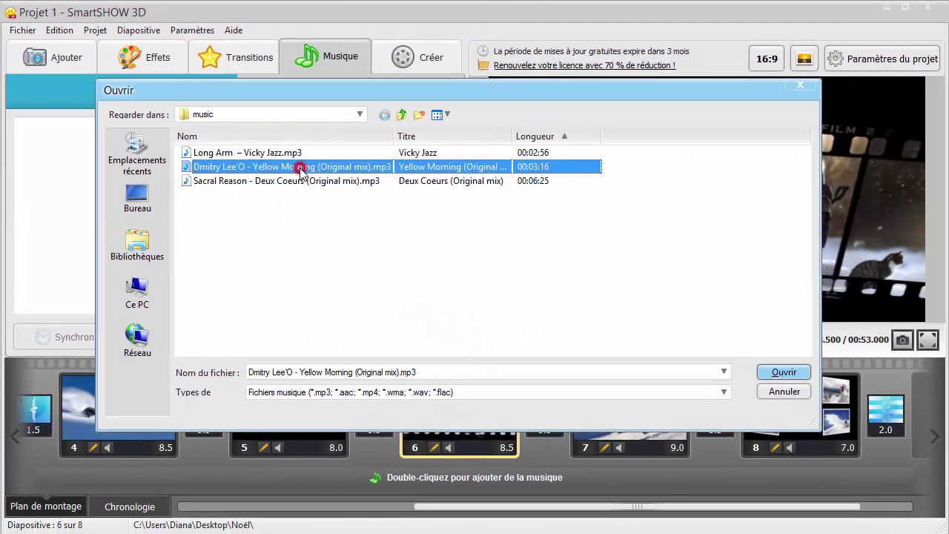
{"action": "left_click", "coordinate": [783, 372]}
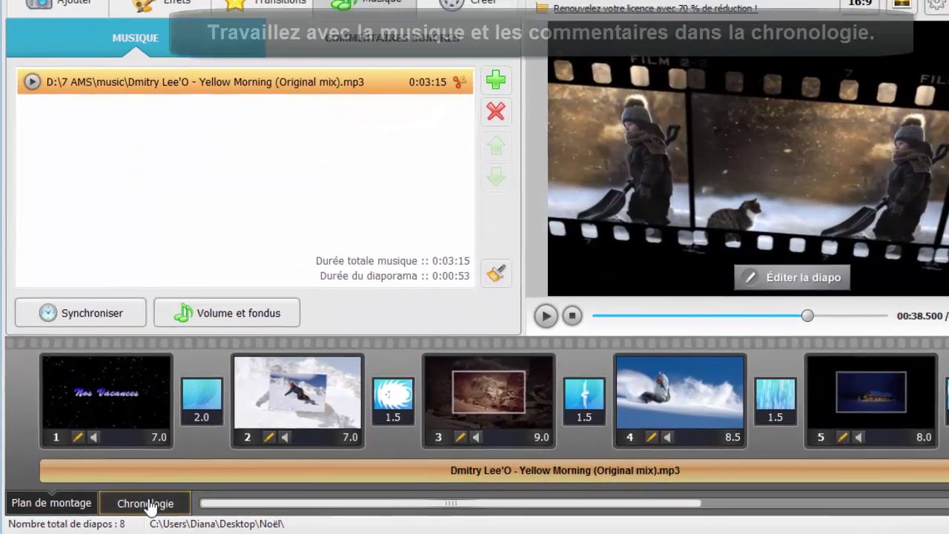
{"action": "left_click", "coordinate": [134, 507]}
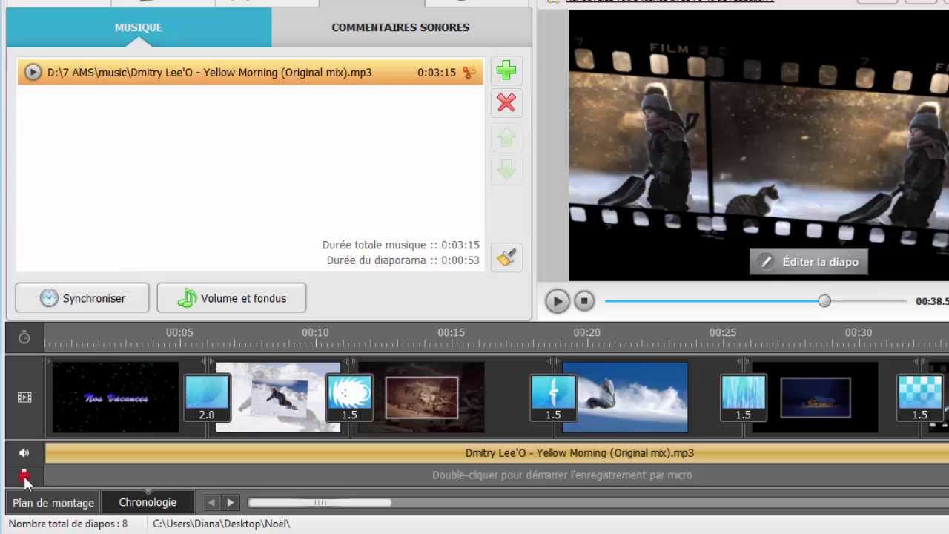
Record a microphone comment of about 5 seconds, saved as Enregistrement1.mp3 in the music folder, and add it to the slideshow.
{"action": "double_click", "coordinate": [66, 475]}
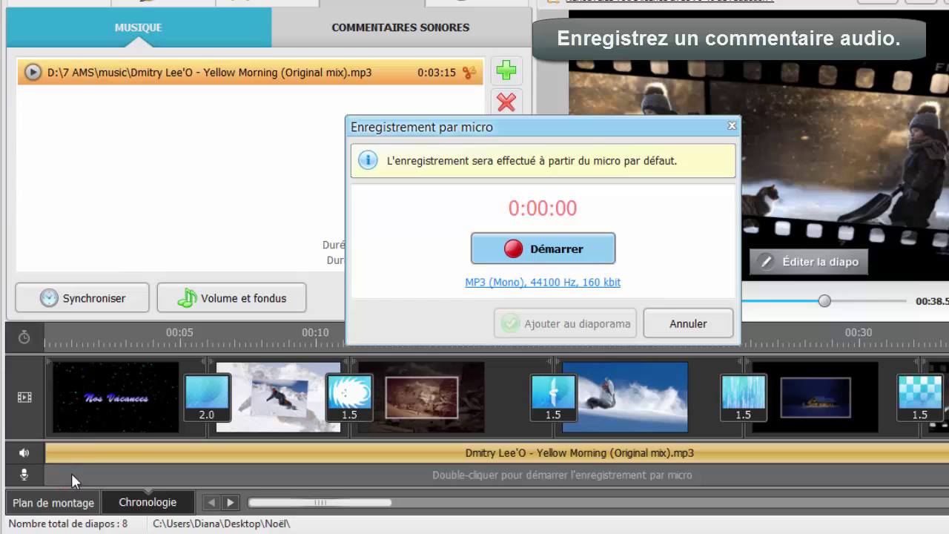
{"action": "left_click", "coordinate": [488, 258]}
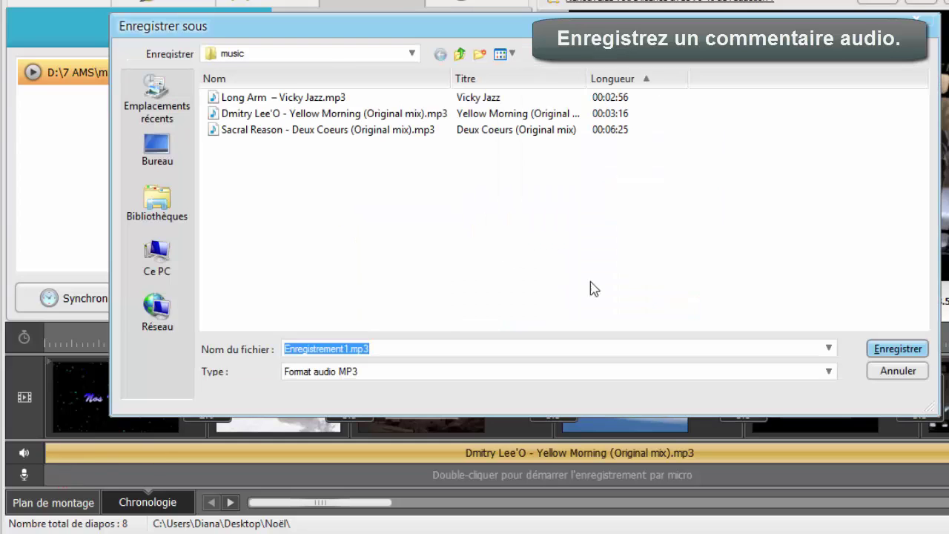
{"action": "left_click", "coordinate": [888, 348]}
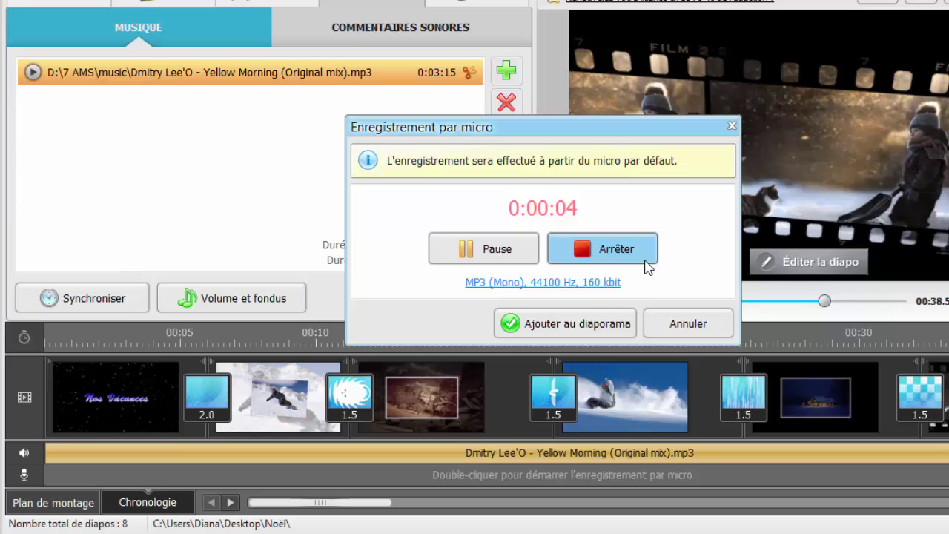
{"action": "left_click", "coordinate": [647, 261]}
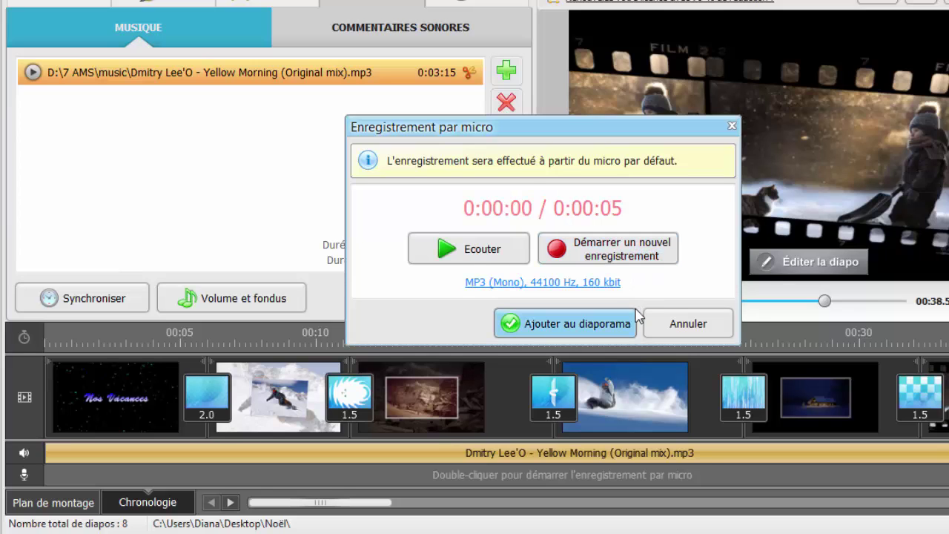
{"action": "left_click", "coordinate": [630, 320]}
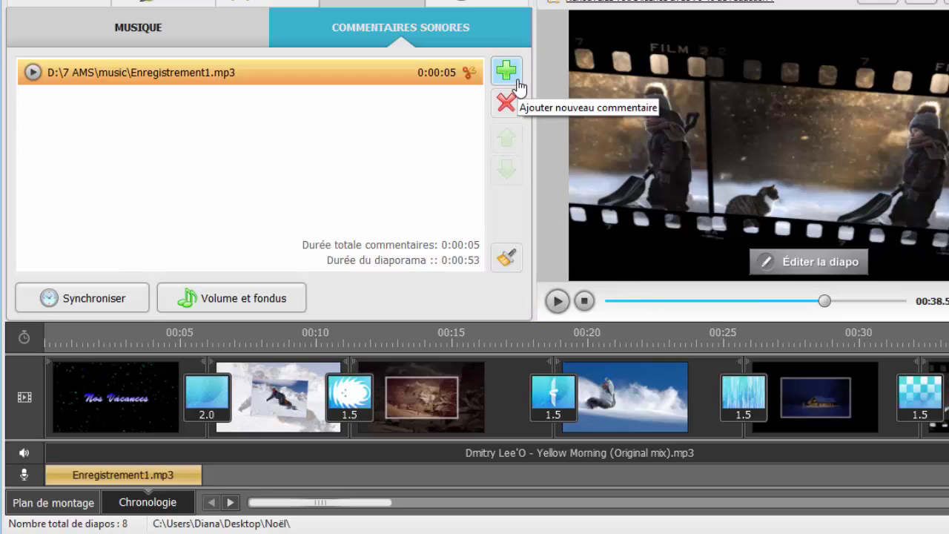
Record a second microphone comment of about 4 seconds as Enregistrement2.mp3 and add it to the slideshow.
{"action": "left_click", "coordinate": [518, 85]}
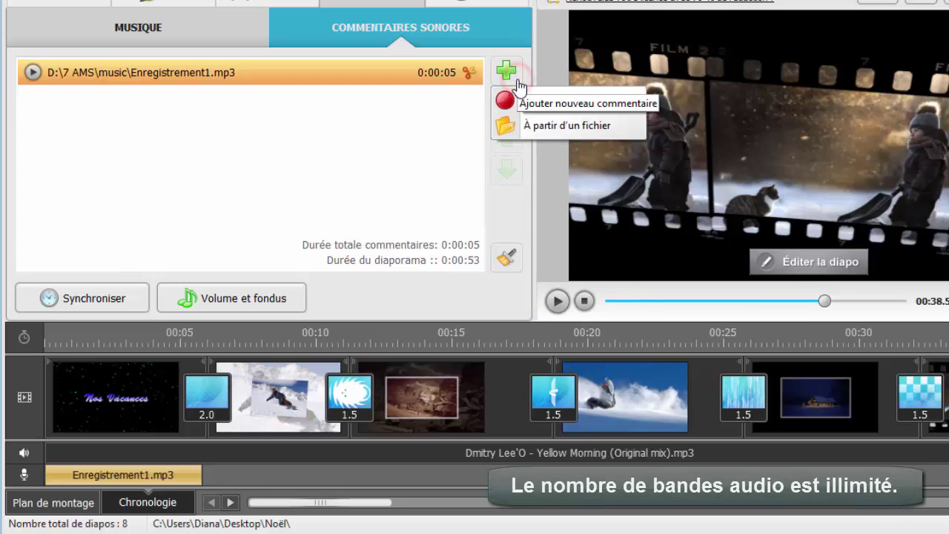
{"action": "left_click", "coordinate": [590, 105]}
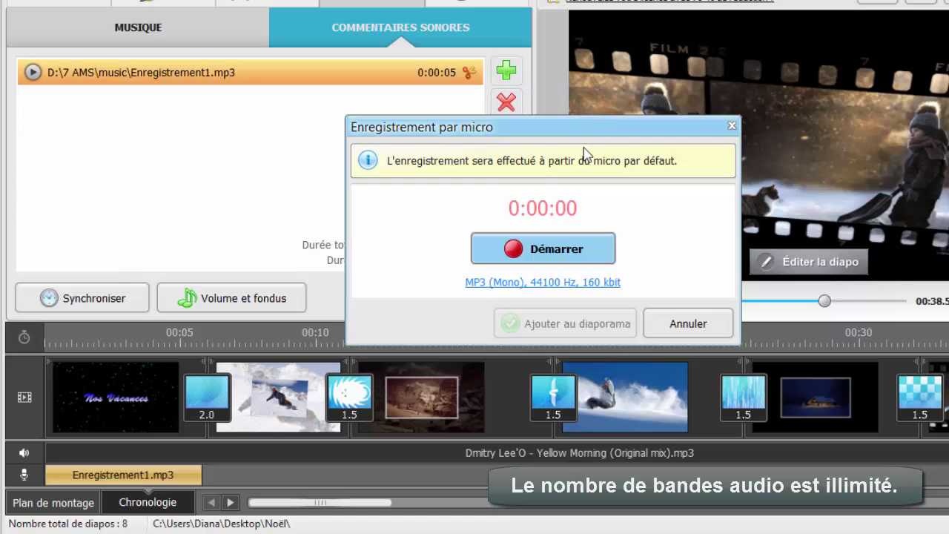
{"action": "left_click", "coordinate": [602, 251]}
{"action": "left_click", "coordinate": [879, 352]}
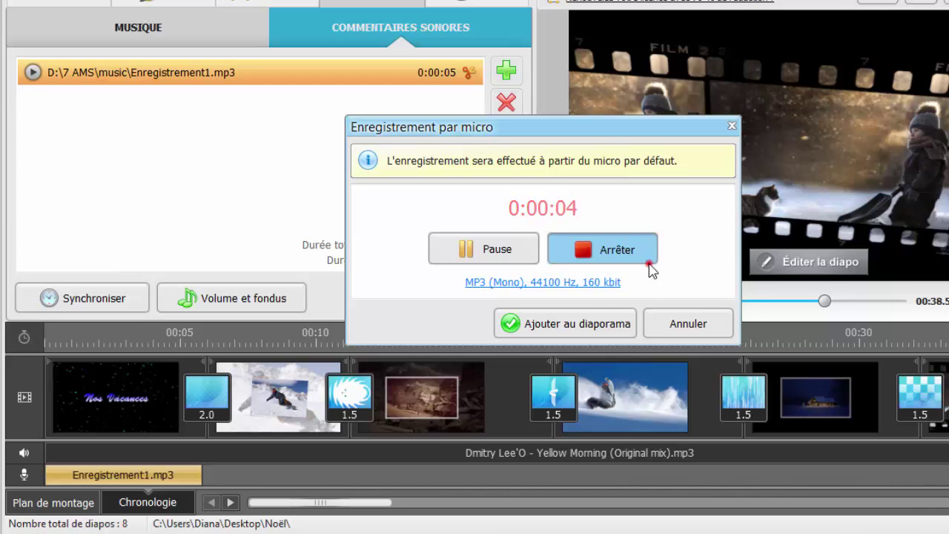
{"action": "left_click", "coordinate": [649, 262]}
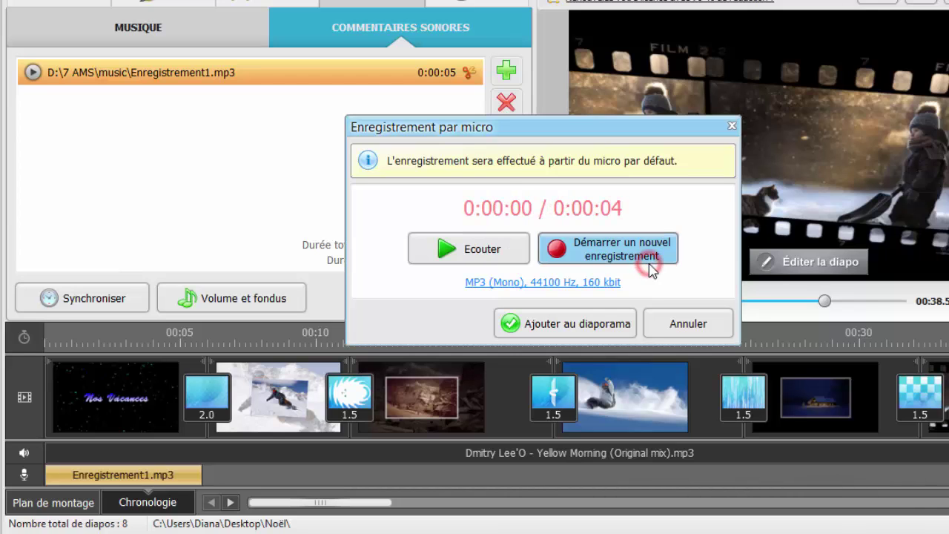
{"action": "left_click", "coordinate": [628, 326]}
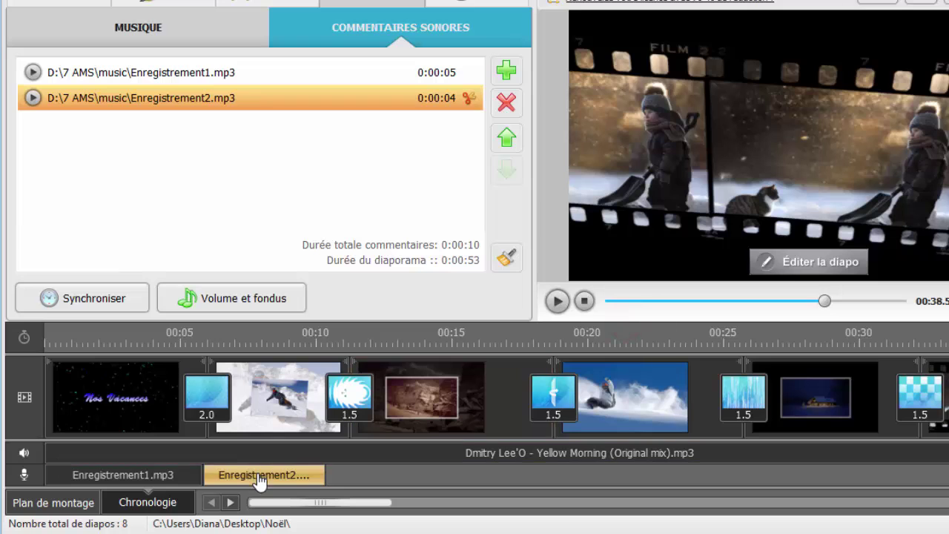
Move Enregistrement2 on the comment track to about 00:26 under slide 5, and Enregistrement1 to about 00:11 under slide 3.
{"action": "left_click_drag", "start_coordinate": [258, 475], "coordinate": [808, 482]}
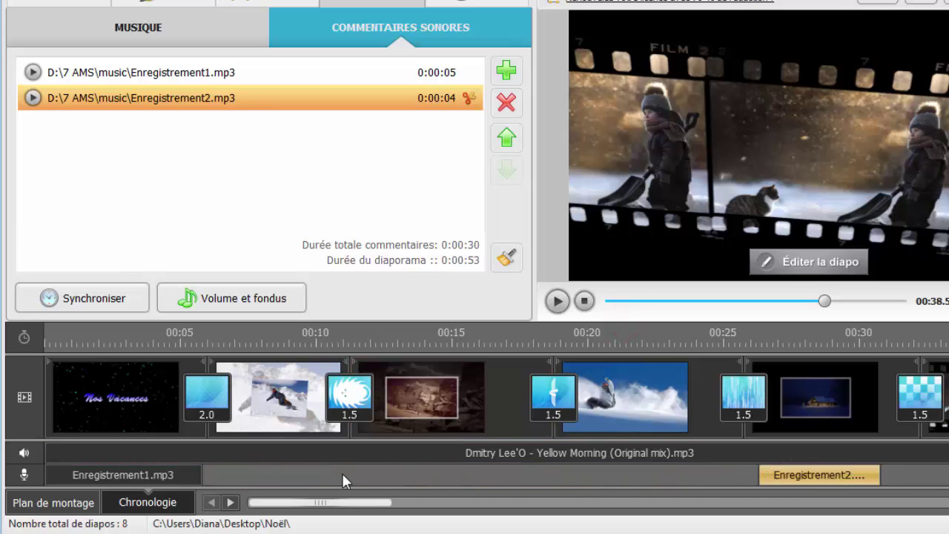
{"action": "left_click_drag", "start_coordinate": [161, 481], "coordinate": [463, 482]}
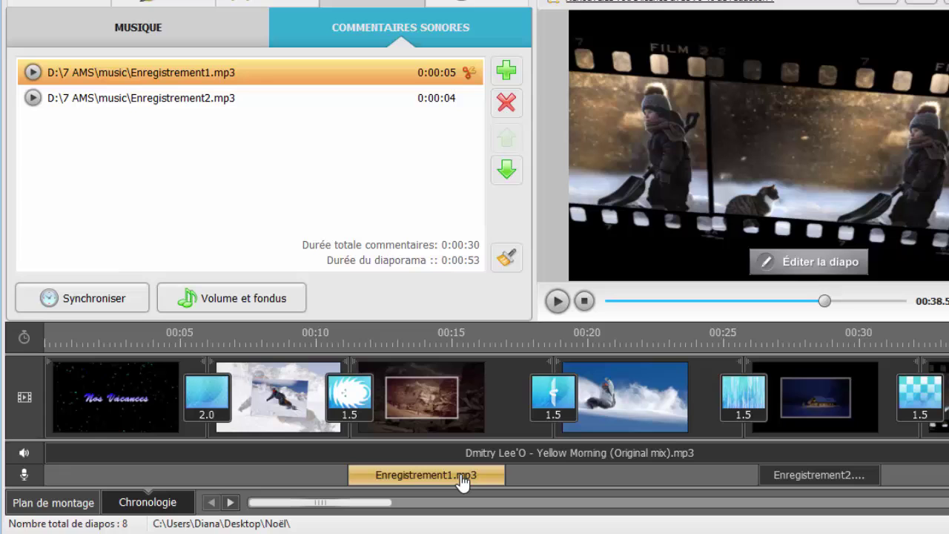
Set the main audio volume to 29% and the voice comments to 100%, disable fades for the comments, and save the options.
{"action": "left_click", "coordinate": [286, 307]}
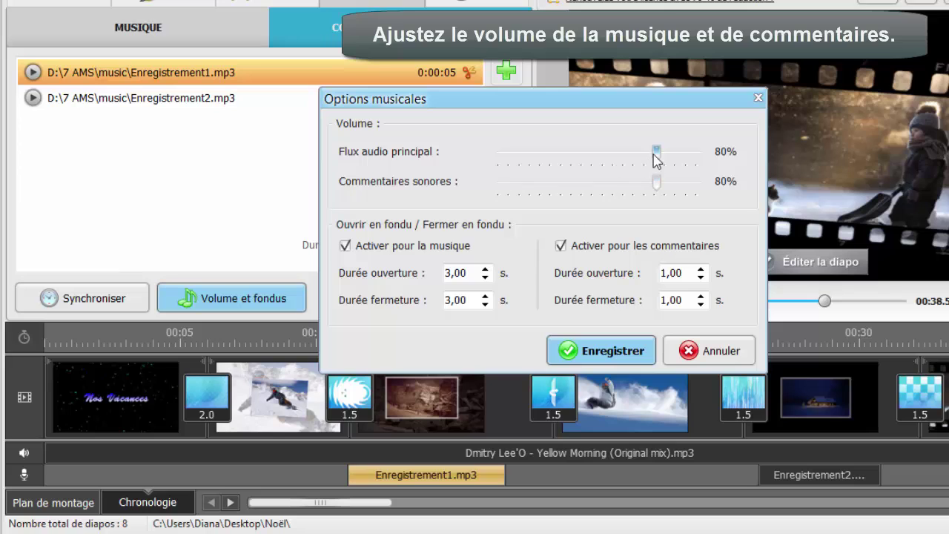
{"action": "left_click_drag", "start_coordinate": [654, 154], "coordinate": [552, 159]}
{"action": "left_click_drag", "start_coordinate": [657, 186], "coordinate": [717, 193]}
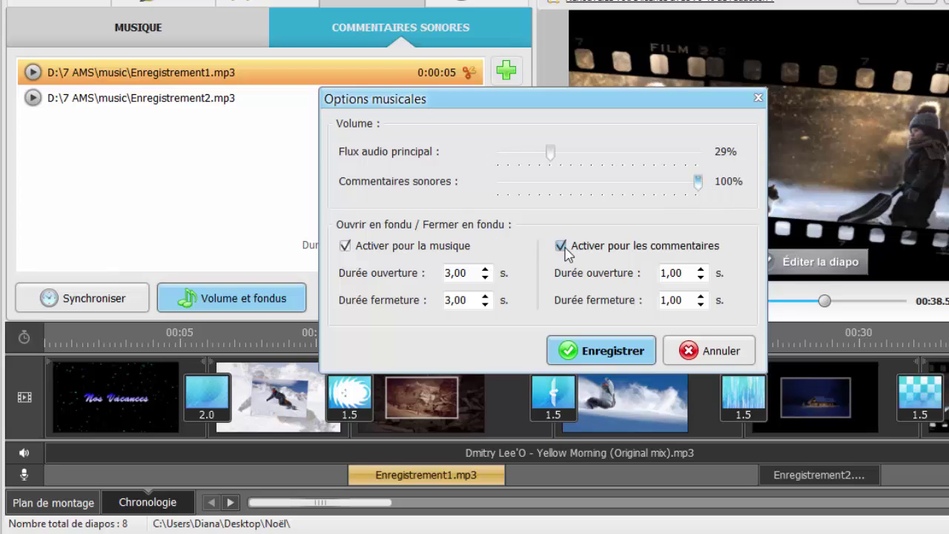
{"action": "left_click", "coordinate": [563, 247]}
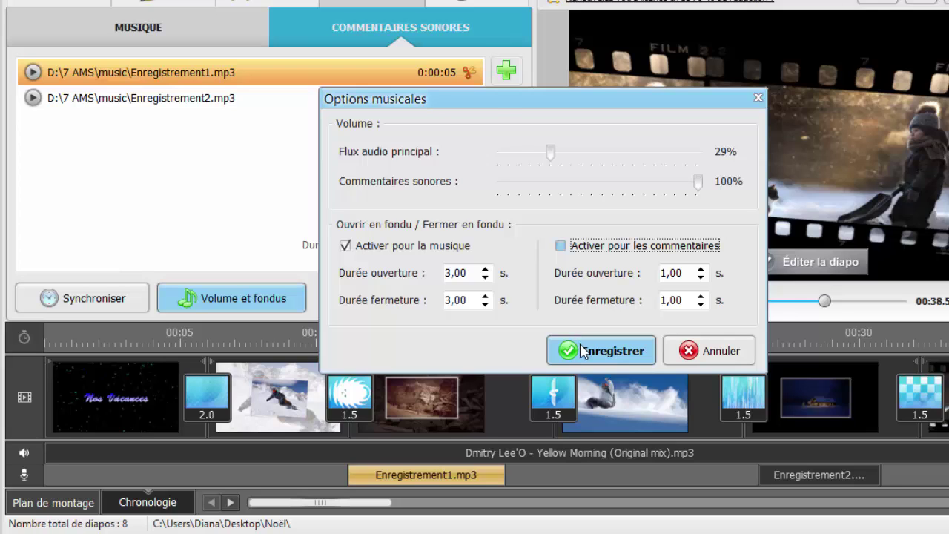
{"action": "left_click", "coordinate": [582, 351]}
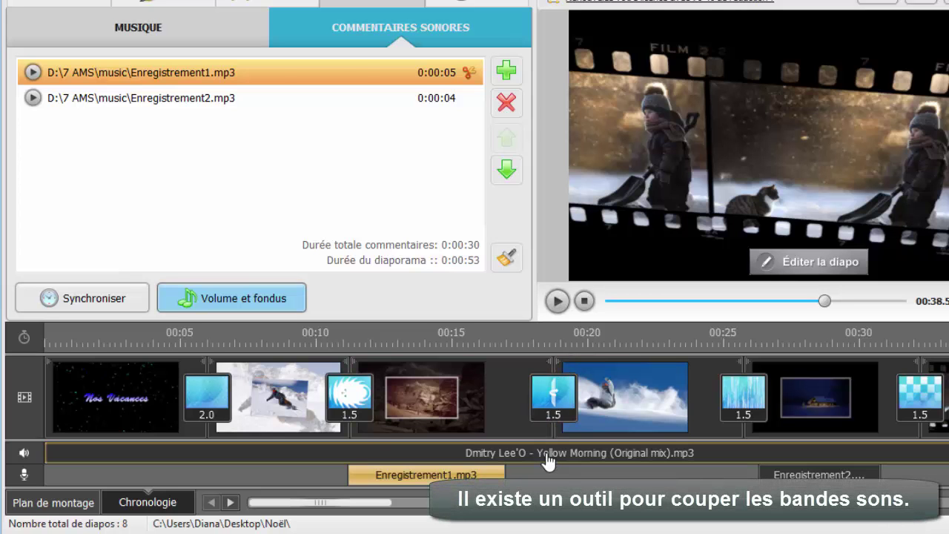
Trim the end of the Yellow Morning music track so it runs from 0:00:00 to 0:01:46, and save the cut.
{"action": "left_click", "coordinate": [549, 456]}
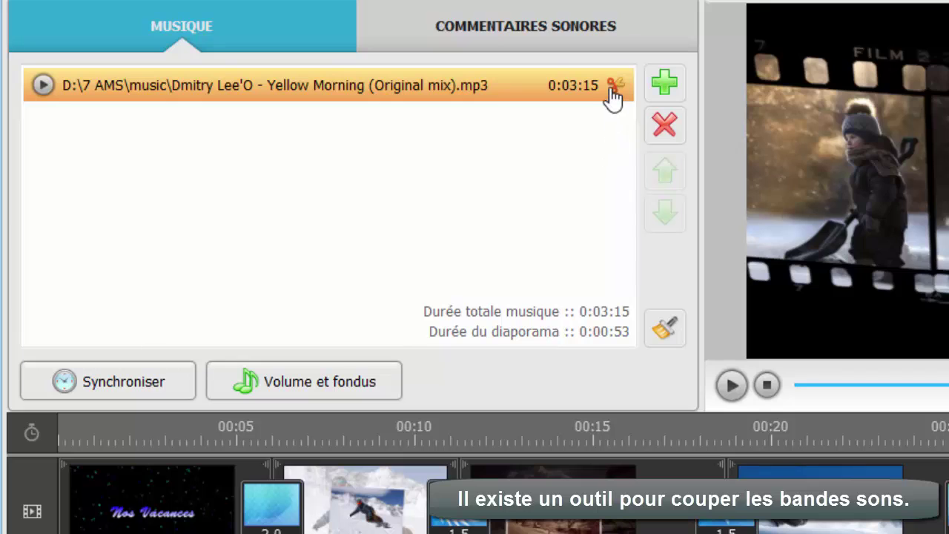
{"action": "left_click", "coordinate": [612, 89]}
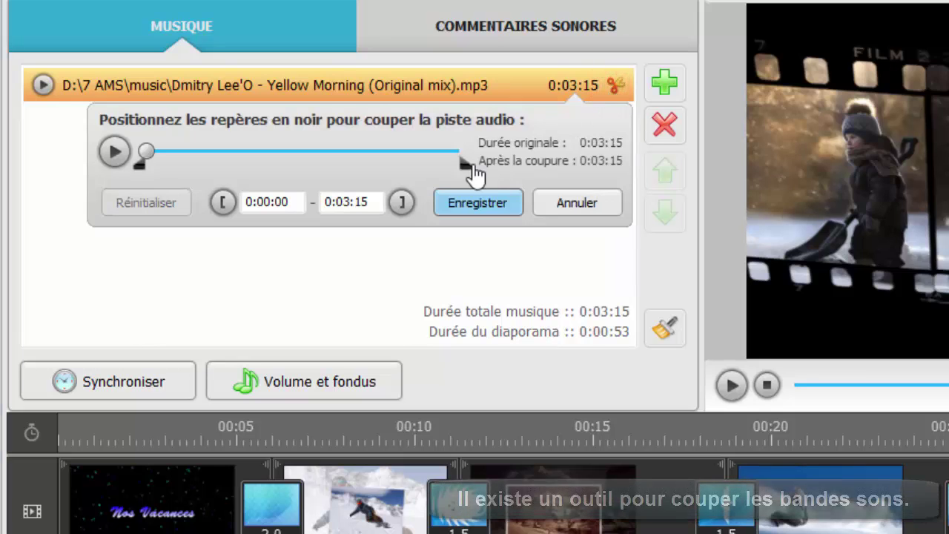
{"action": "left_click_drag", "start_coordinate": [465, 166], "coordinate": [321, 170]}
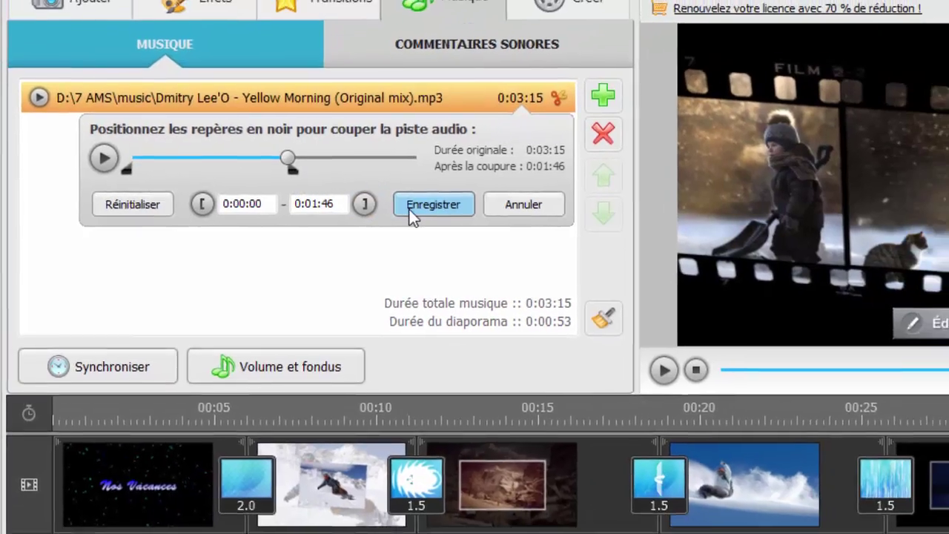
{"action": "left_click", "coordinate": [412, 214]}
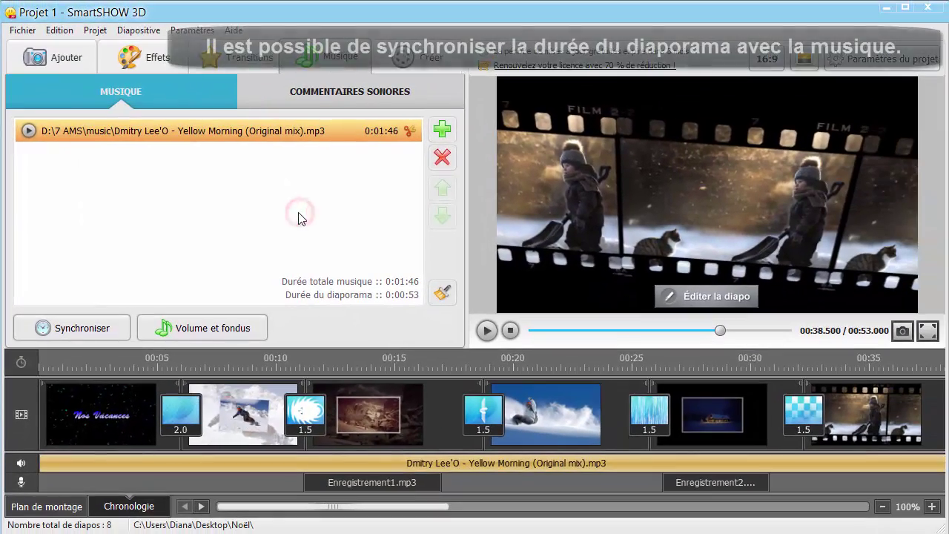
Synchronise the slideshow's duration with the music and display slide 4, the snowboarder photo.
{"action": "left_click", "coordinate": [119, 332]}
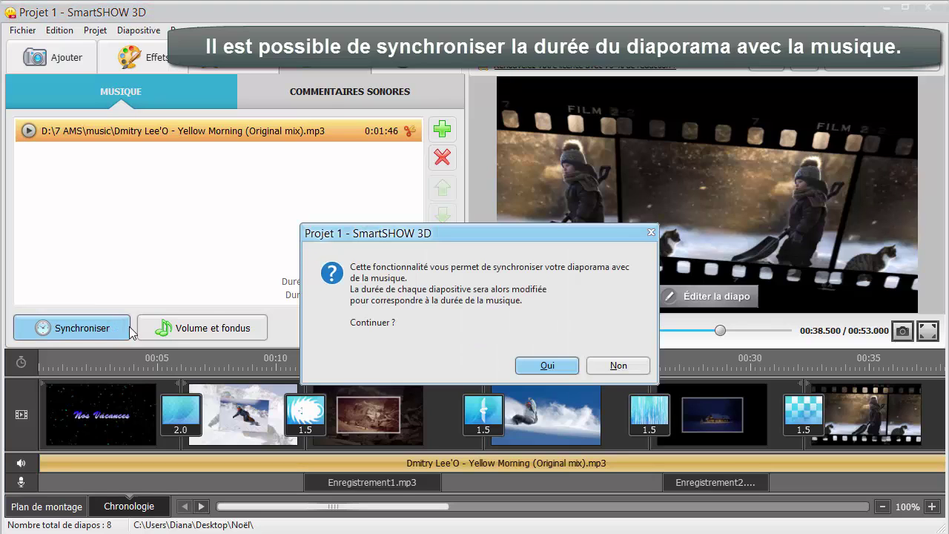
{"action": "left_click", "coordinate": [568, 374]}
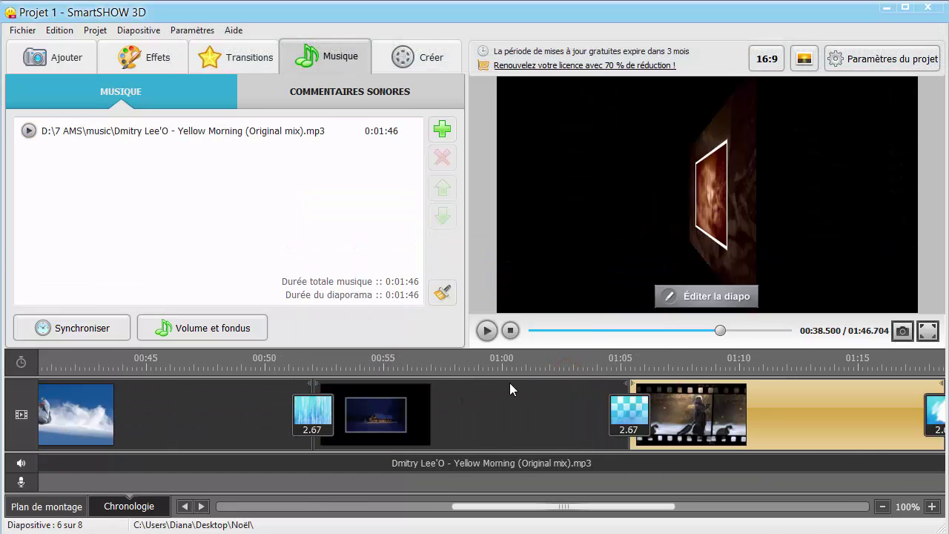
{"action": "left_click", "coordinate": [231, 409]}
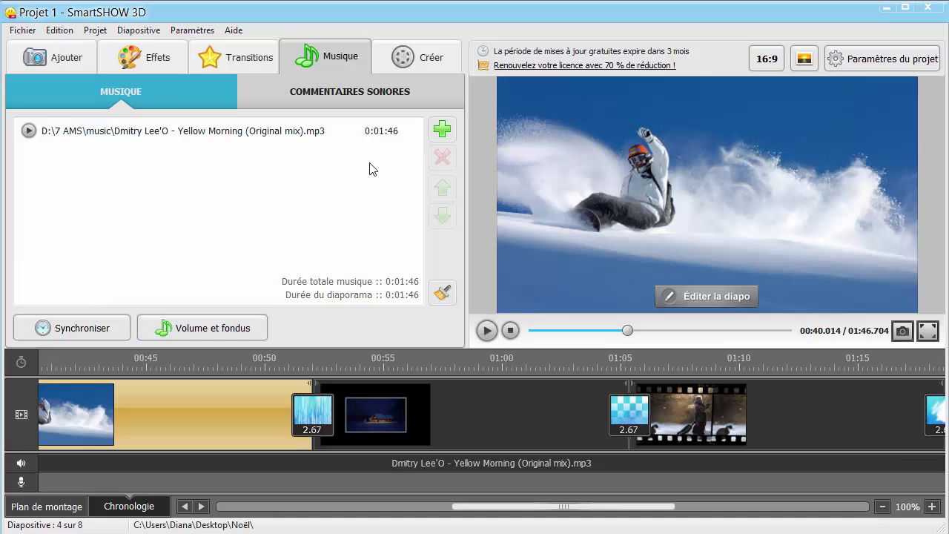
Display the options for creating the finished slideshow as video, DVD or internet video.
{"action": "left_click", "coordinate": [381, 66]}
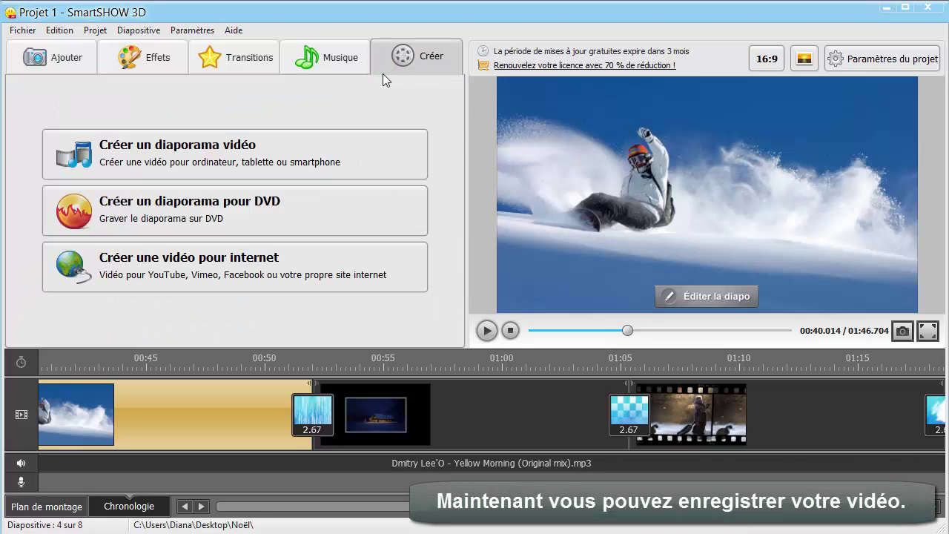